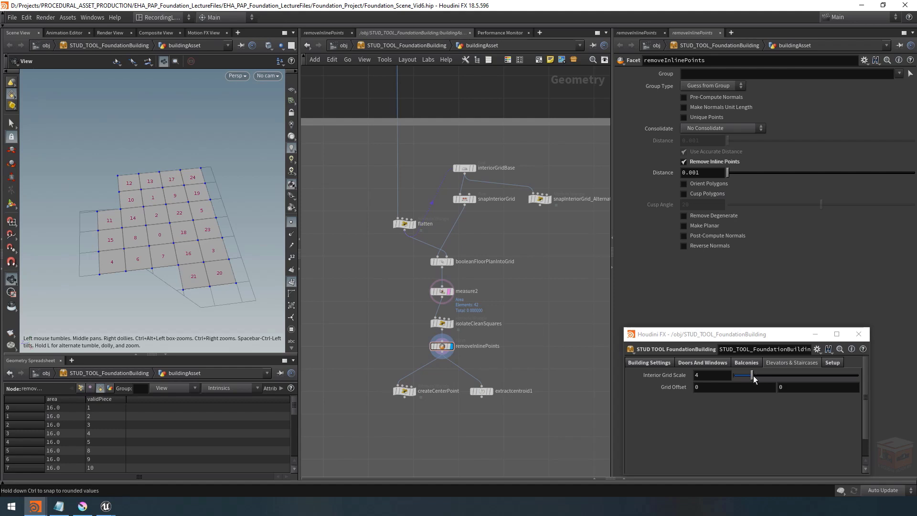
- Try an Interior Grid Scale of 3.43 for the building grid and restore the scale to 4
mouse_move(753, 375)
left_mouse_down()
mouse_move(787, 382)
mouse_move(742, 389)
left_mouse_up()
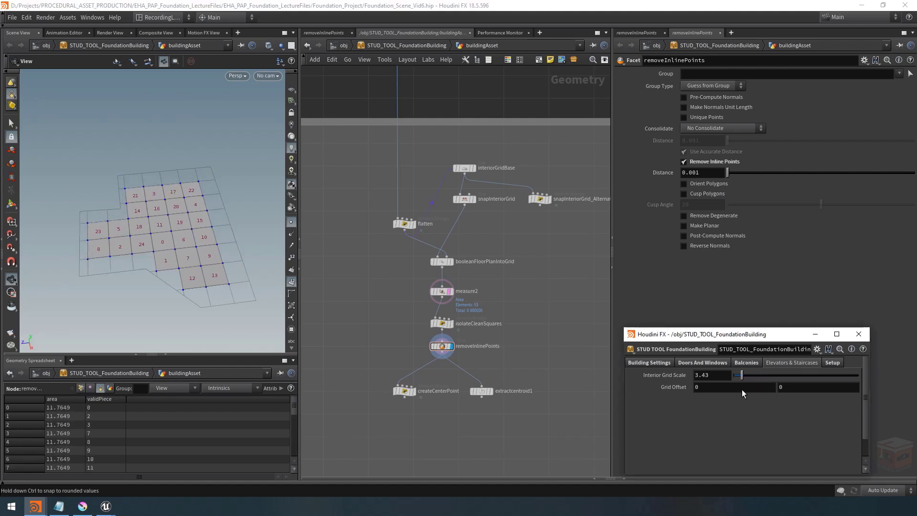
double_click(711, 376)
type("4")
key("Return")
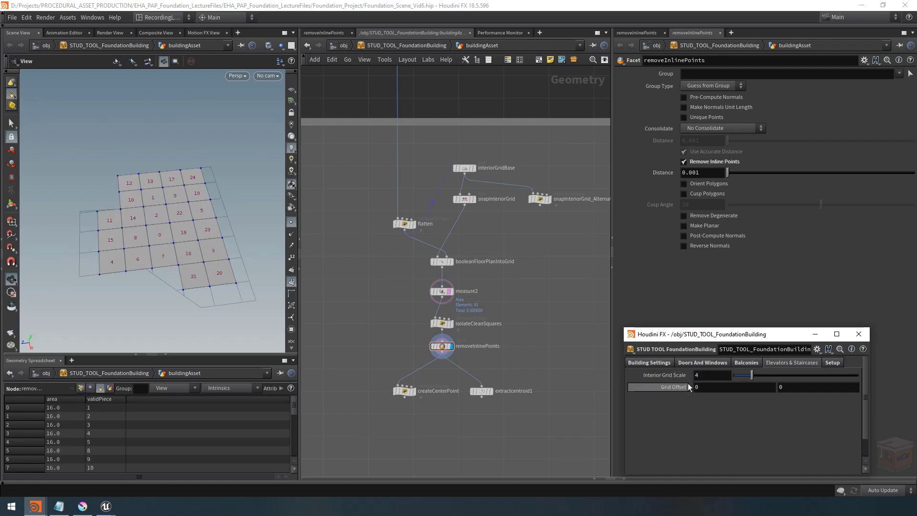
- Try a second Grid Offset value of 0.11 and undo the offset change
middle_click_drag(705, 376, 884, 386)
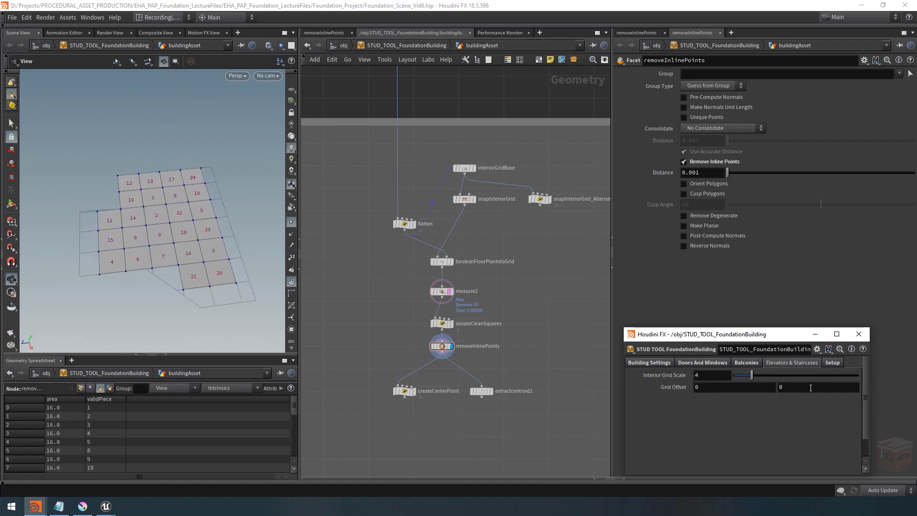
middle_click_drag(807, 387, 623, 371)
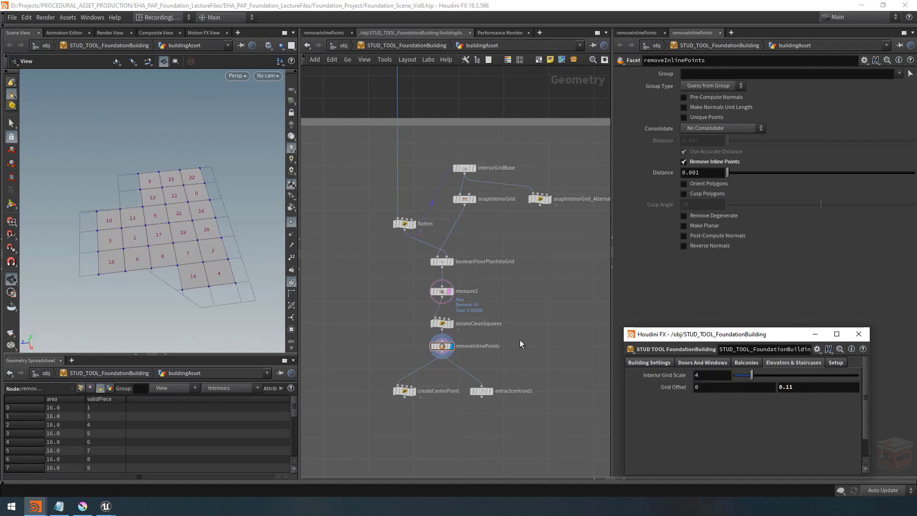
key("ctrl+z")
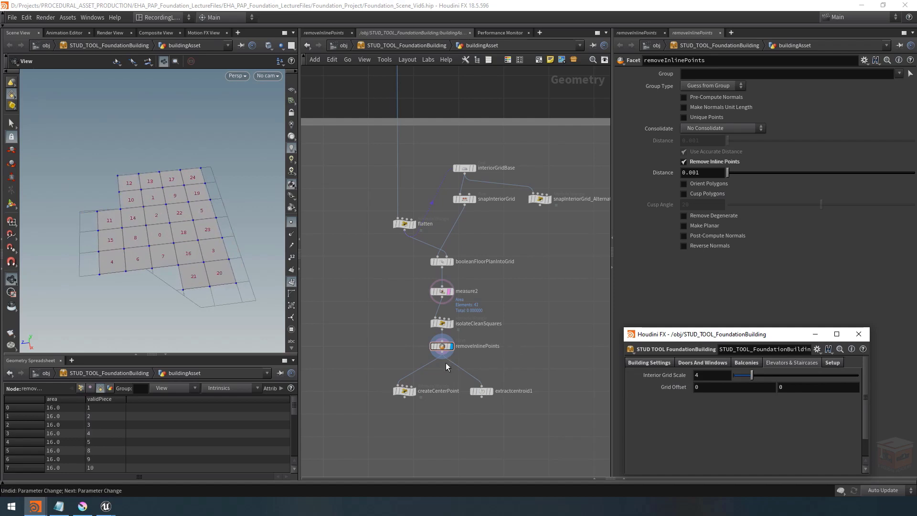
- Display the createCenterPoint output, try an Interior Grid Scale of 6.05 on it and undo that scale change
left_click(413, 394)
left_click(404, 395)
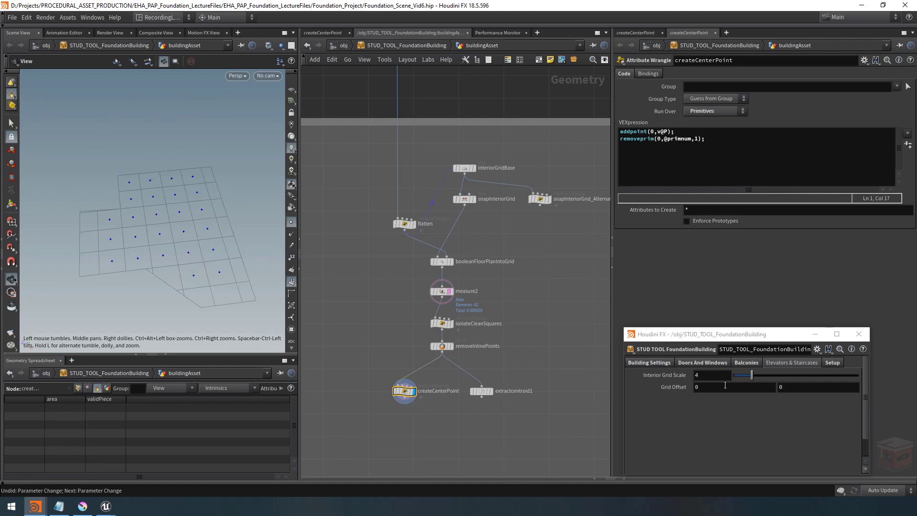
left_click_drag(752, 374, 786, 383)
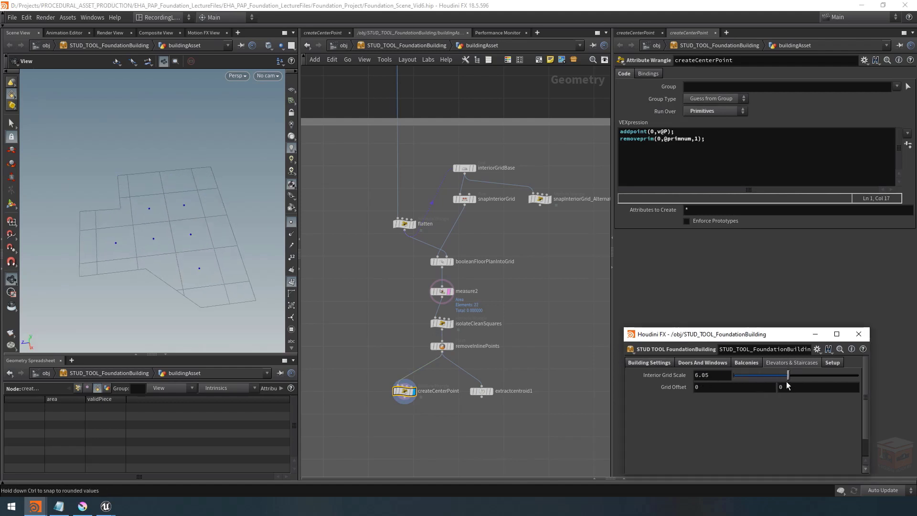
key("ctrl+z")
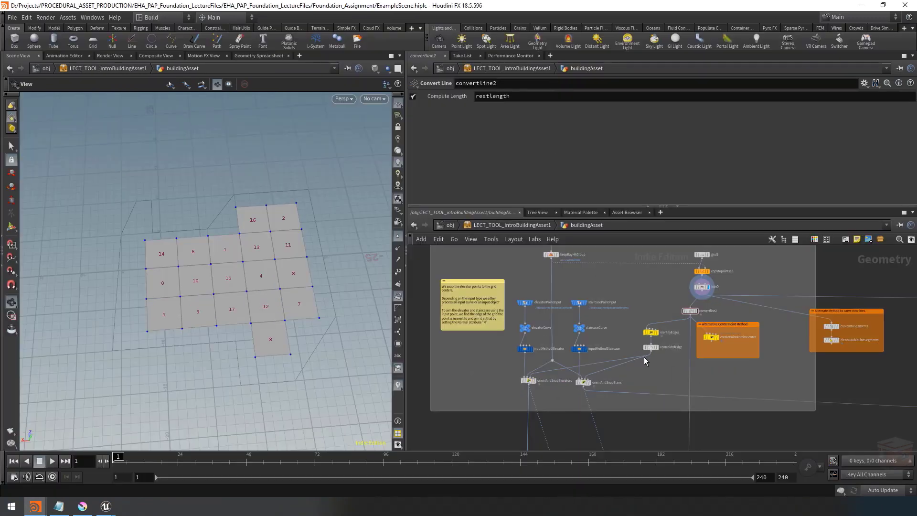
- In the ExampleScene.hiplc building asset, display the fuse5 grid and the line segments from convertline2
scroll(645, 361, "down", 3)
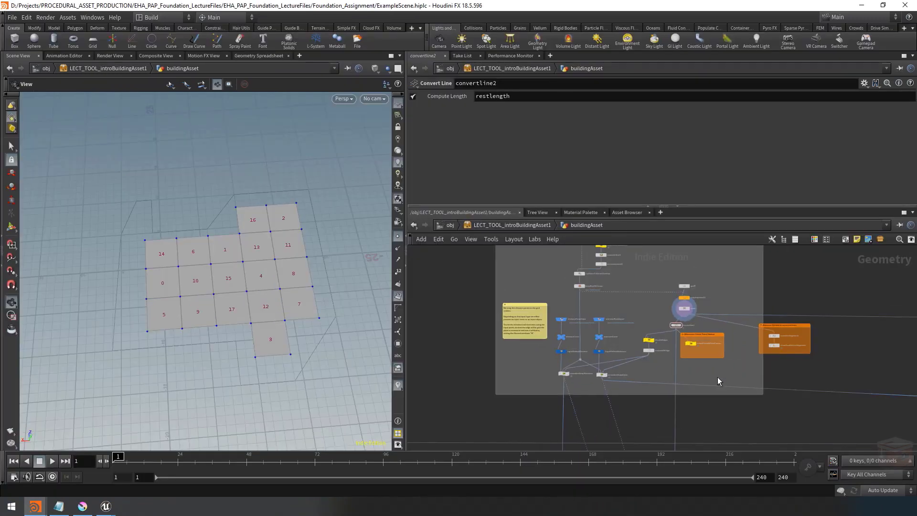
middle_click_drag(722, 327, 730, 313)
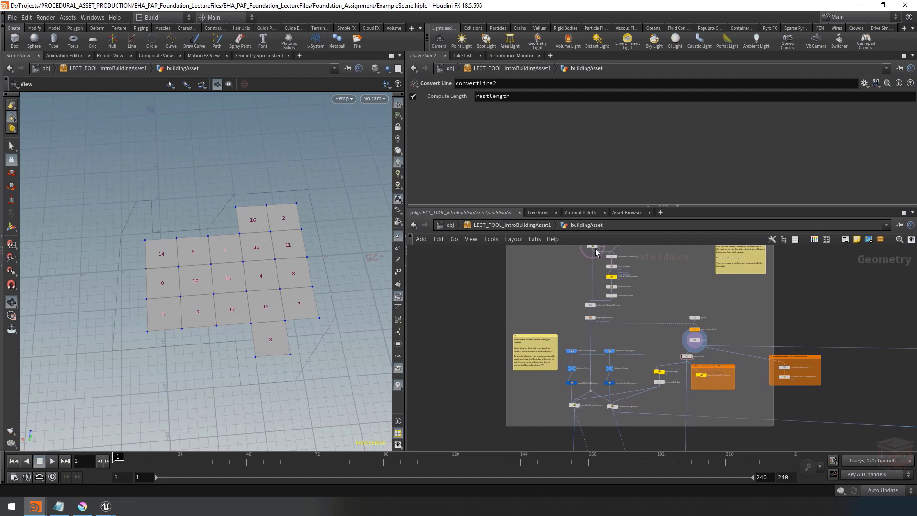
left_click_drag(635, 16, 591, 3)
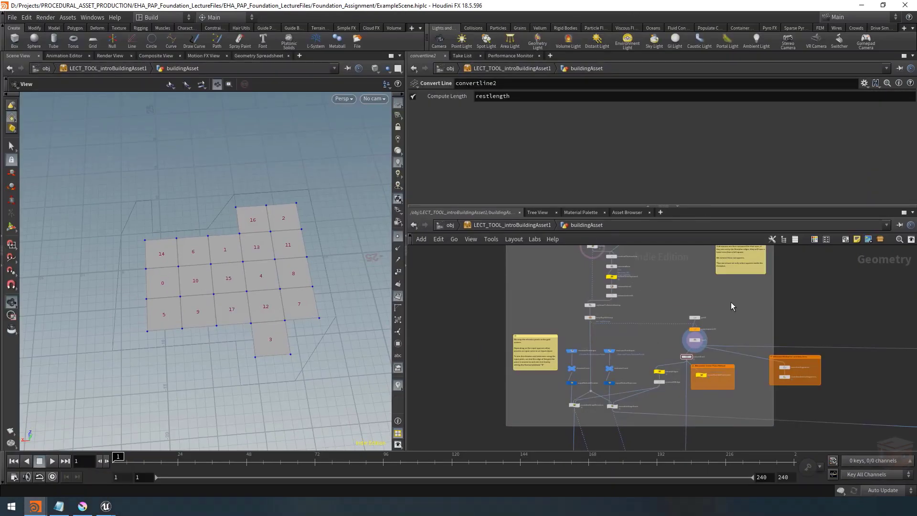
middle_click_drag(731, 302, 752, 290)
scroll(717, 315, "up", 5)
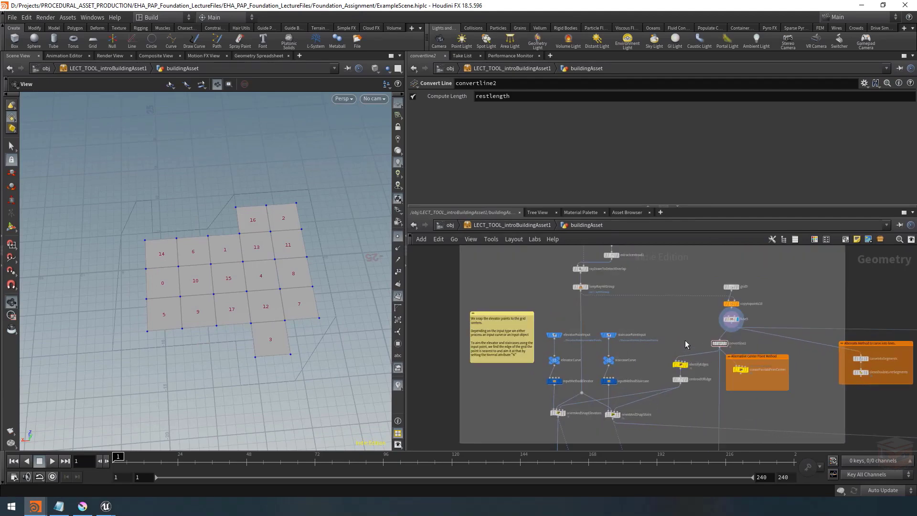
scroll(703, 305, "up", 2)
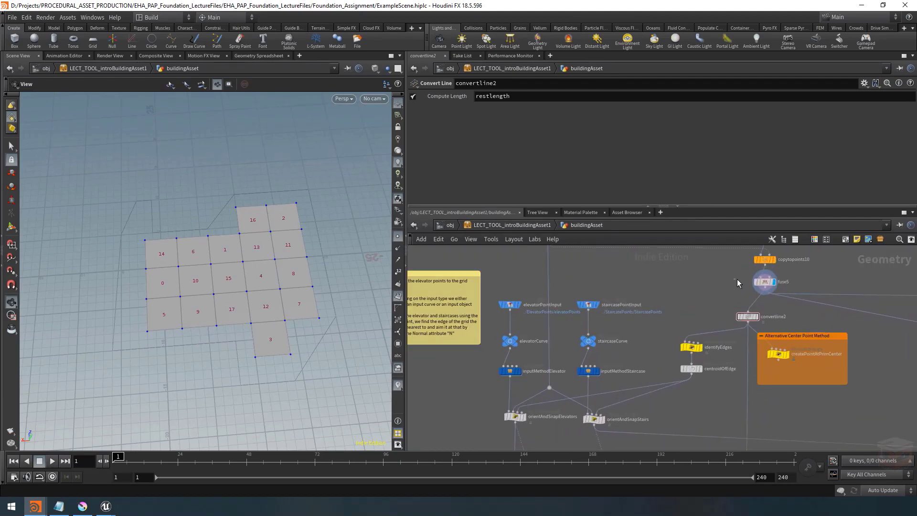
left_click(764, 282)
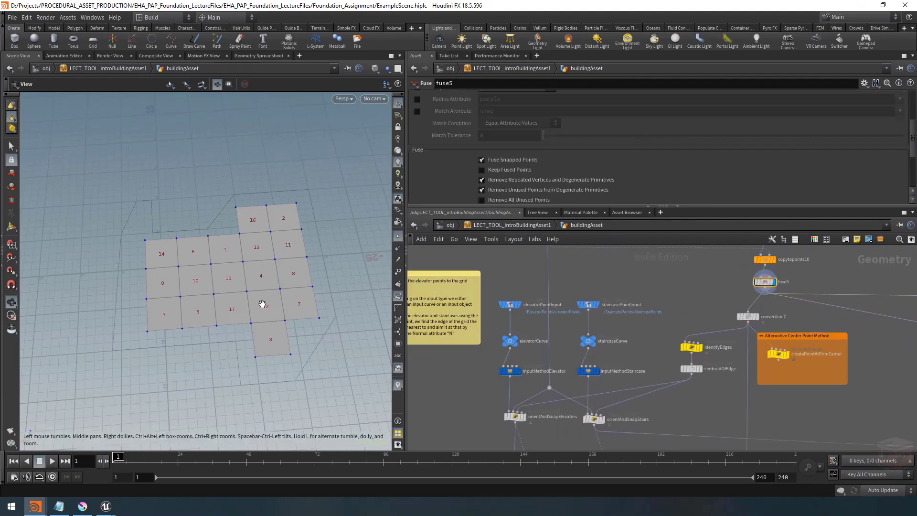
left_click(759, 323)
left_click(747, 317)
- Display the color_Grid output in the grid visualizer network and inspect the wireframe grid in the viewport
scroll(760, 398, "down", 5)
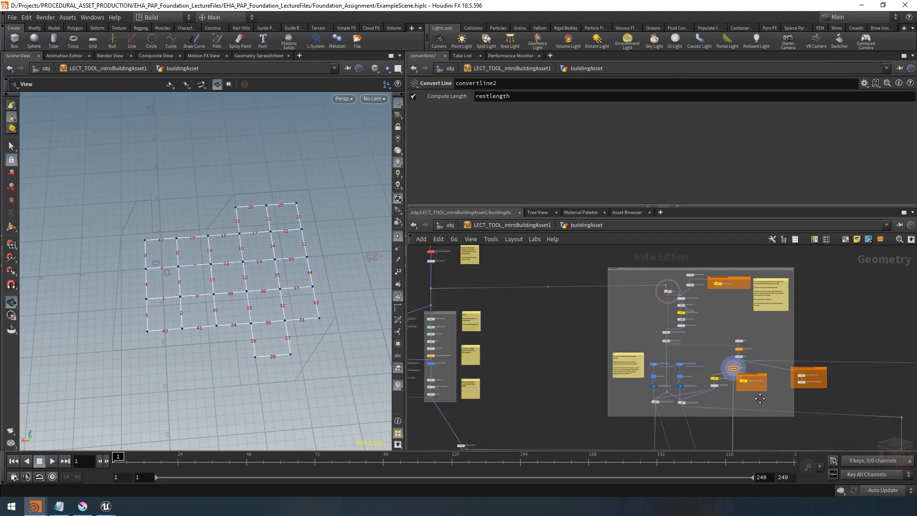
middle_click_drag(760, 399, 744, 243)
scroll(719, 349, "up", 5)
left_click(720, 355)
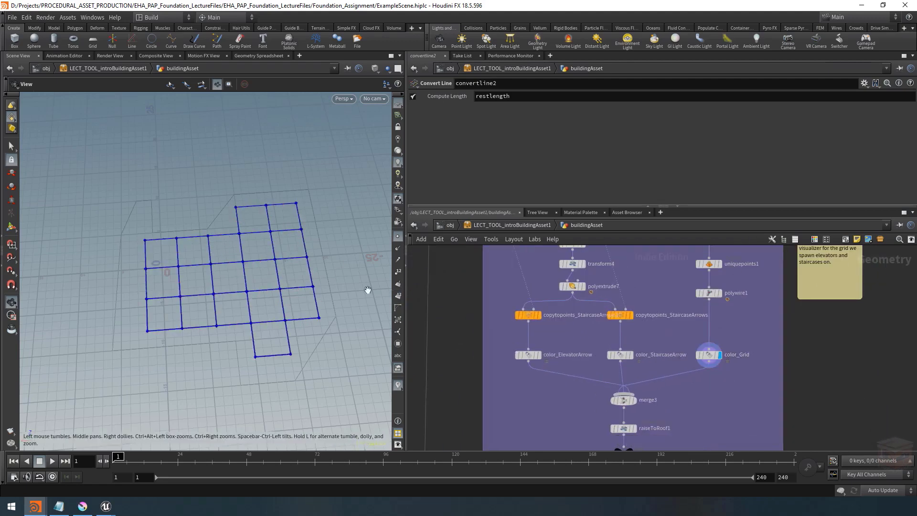
left_click_drag(264, 271, 262, 224)
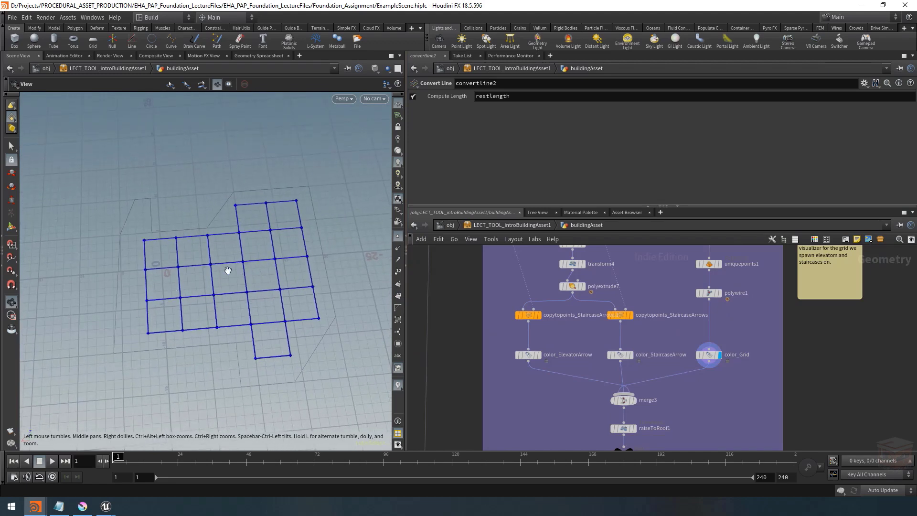
- Display the centroidOfEdge output and inspect the edge center points in the viewport
scroll(686, 395, "down", 5)
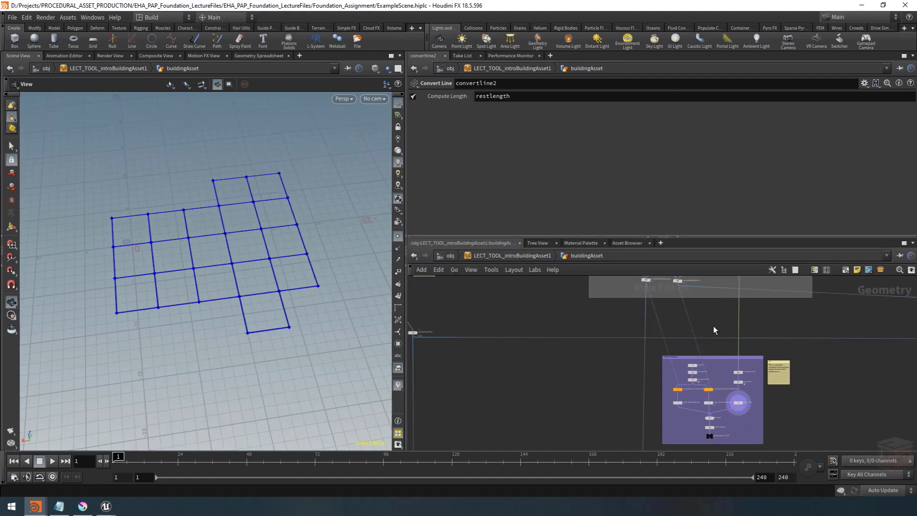
scroll(717, 419, "up", 5)
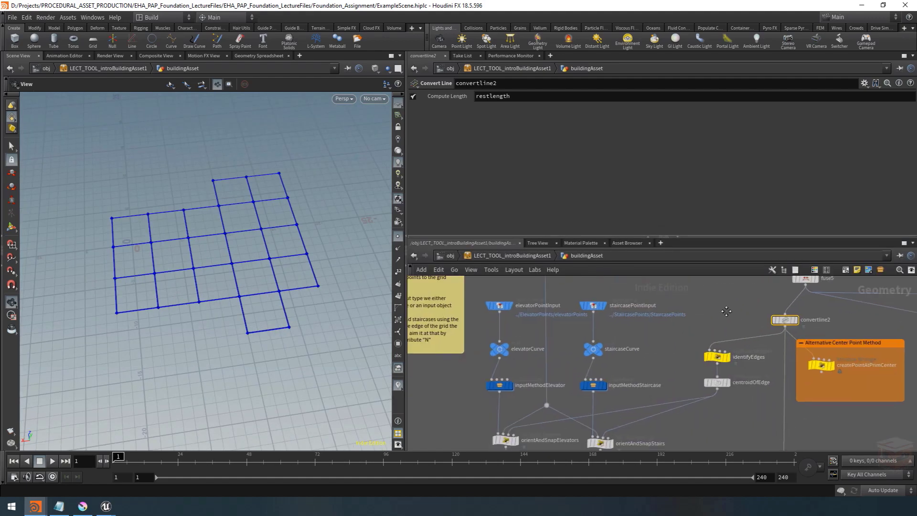
left_click(728, 383)
left_click_drag(207, 227, 284, 250)
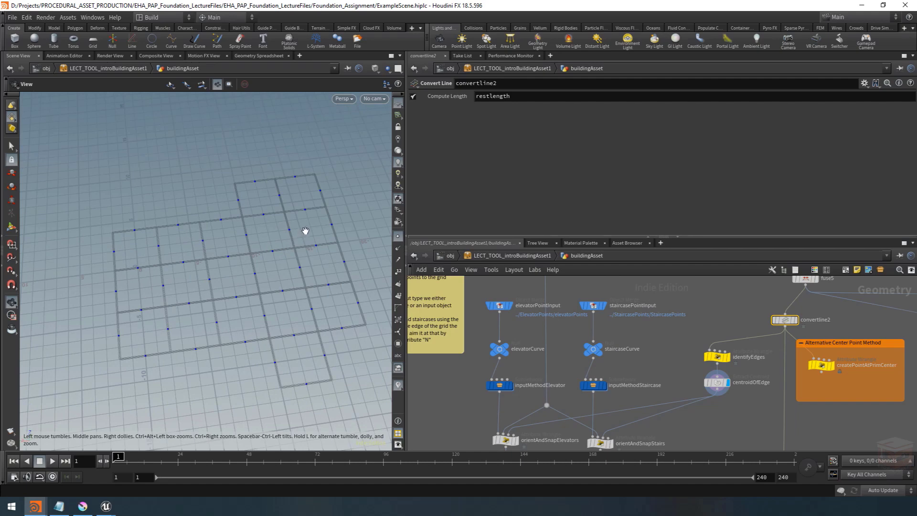
- Select the three staircase input nodes, display inputMethodStaircase and inspect its point relative to the grid
middle_click_drag(661, 339, 673, 337)
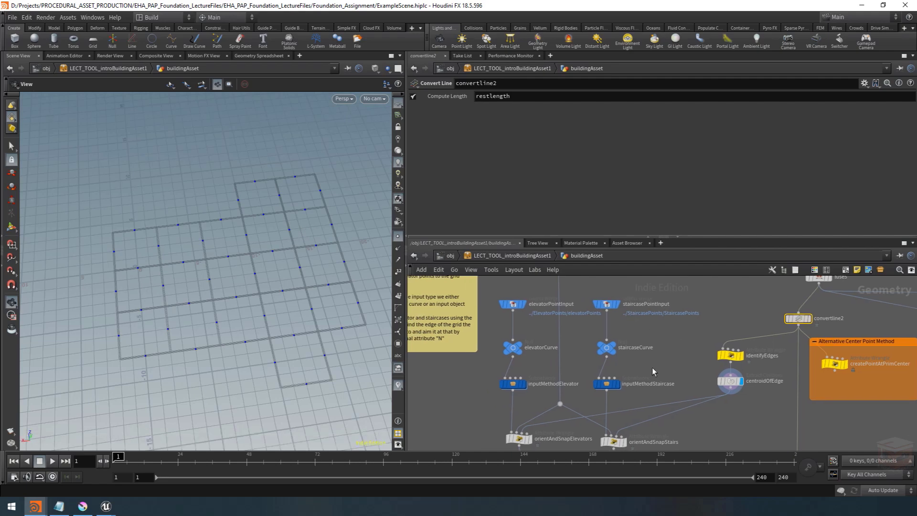
left_click_drag(654, 290, 603, 379)
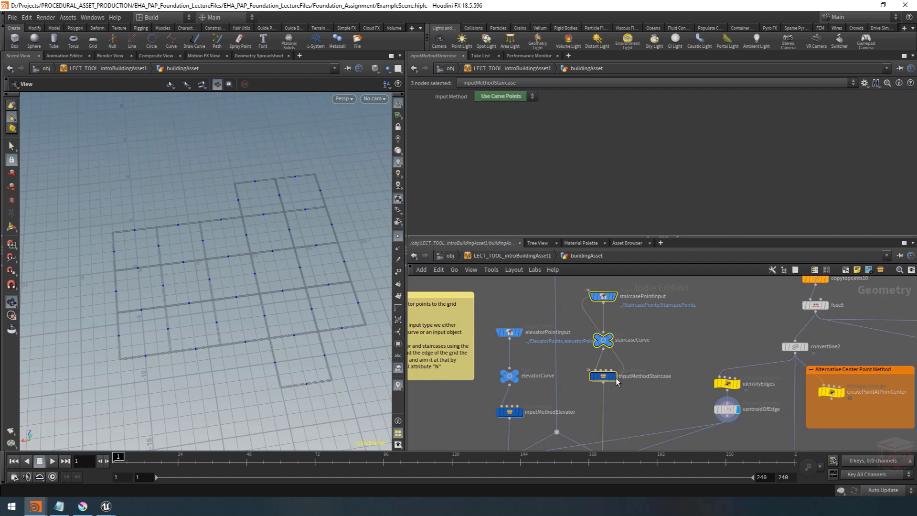
left_click(614, 376)
left_click_drag(260, 258, 286, 255)
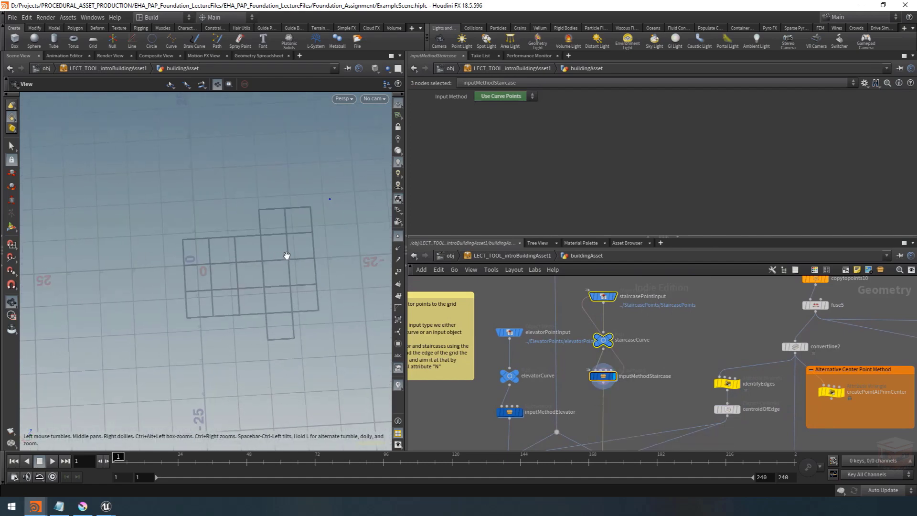
middle_click_drag(287, 256, 252, 293)
scroll(272, 261, "up", 5)
middle_click_drag(300, 274, 330, 249)
- Insert a Transform node between inputMethodStaircase and orientAndSnapStairs, align it beneath inputMethodStaircase and display it
middle_click_drag(656, 402, 658, 382)
key("Tab")
type("tr")
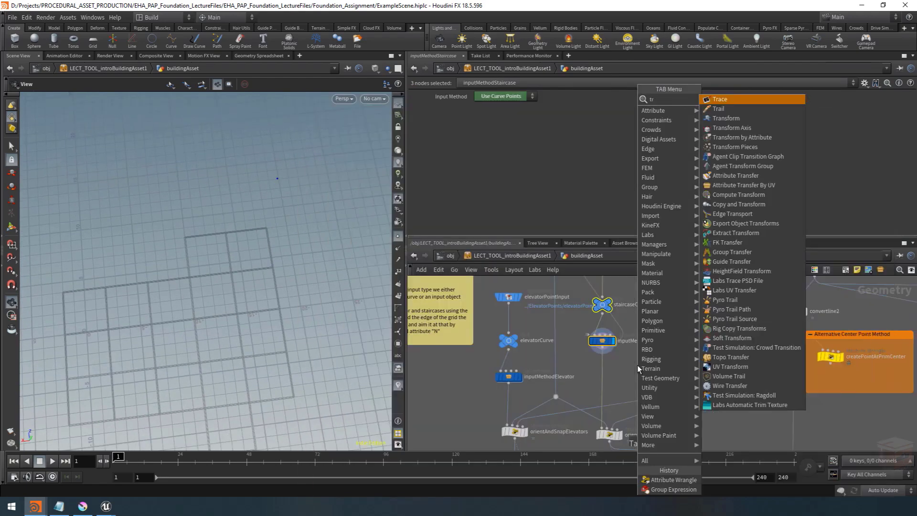
key("Return")
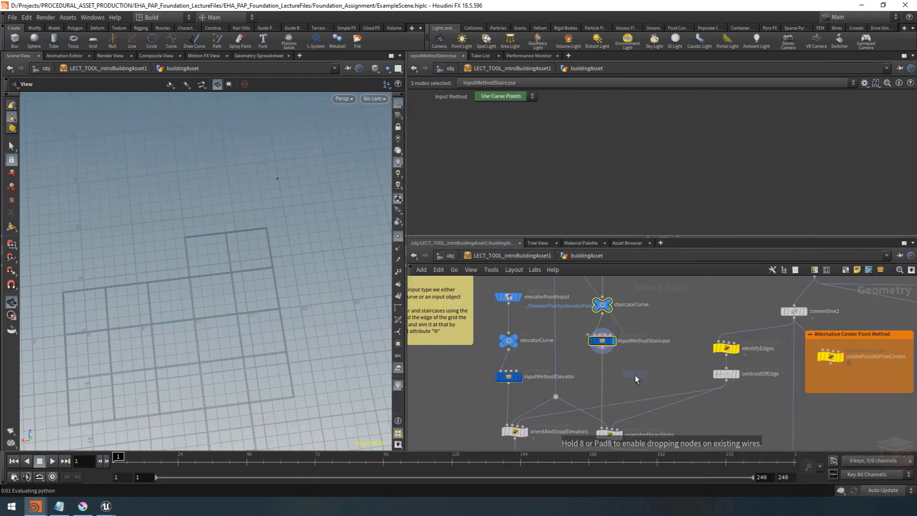
left_click(635, 375)
left_click(636, 378)
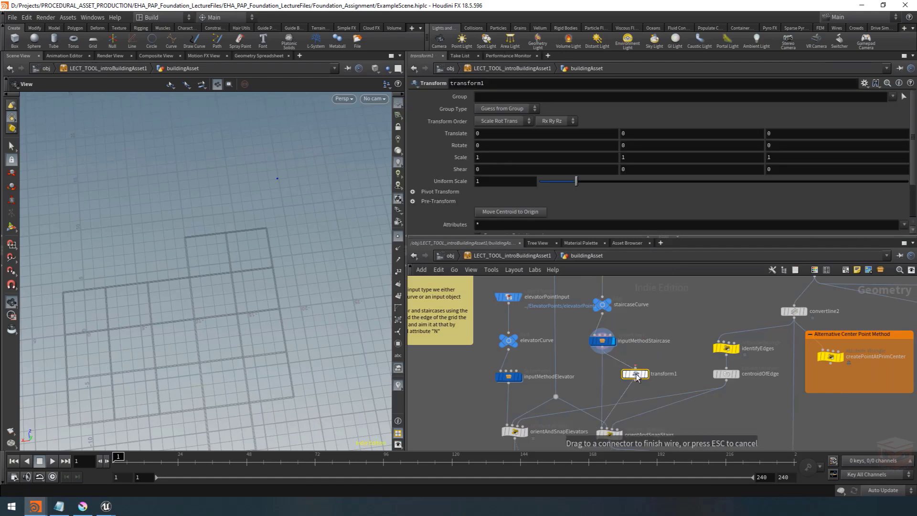
left_click_drag(636, 377, 604, 380)
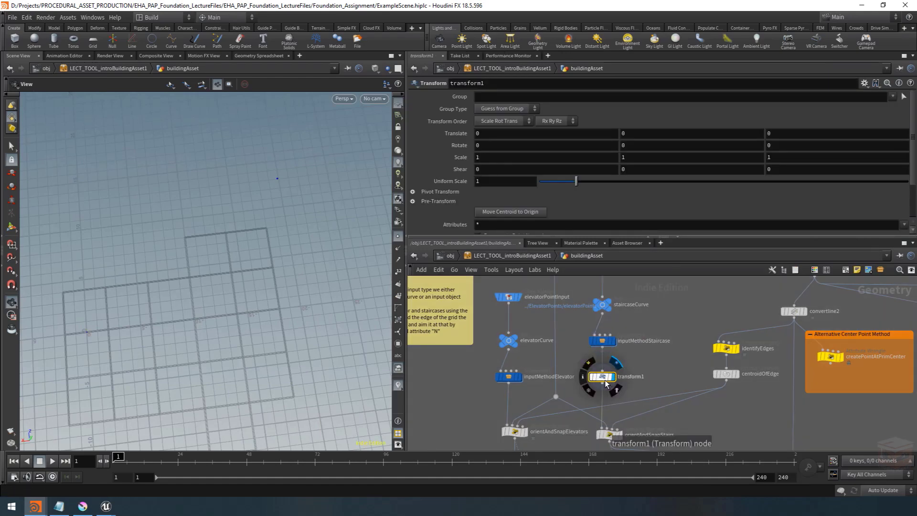
- Flatten the staircase point onto the grid plane by setting the Transform node's Y scale to 0
type("0")
key("Return")
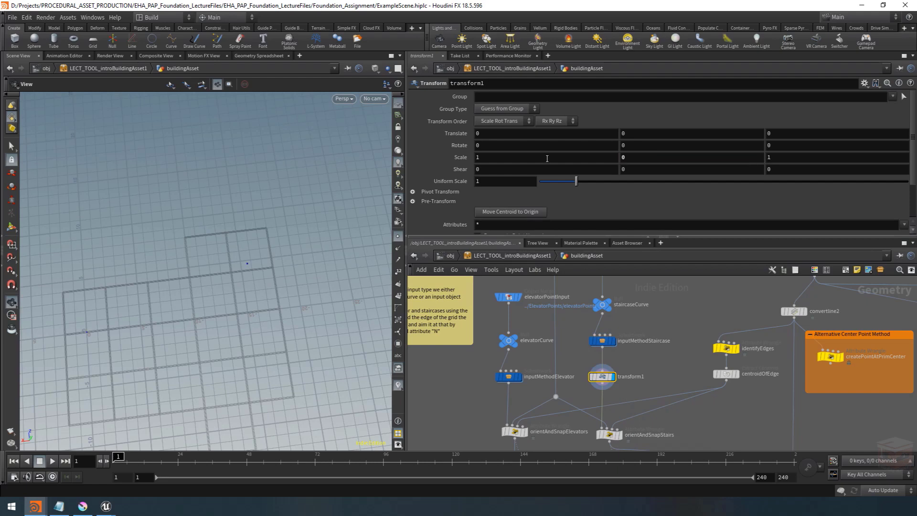
left_click_drag(276, 268, 307, 273)
- Show the orientAndSnapStairs wrangle code and display the upstream node that supplies the grid center points
middle_click_drag(713, 425, 717, 403)
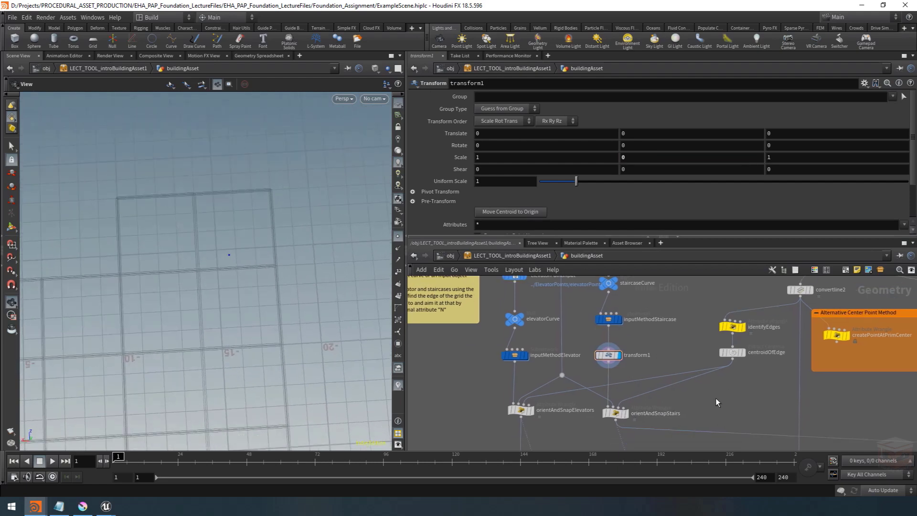
left_click_drag(713, 405, 545, 434)
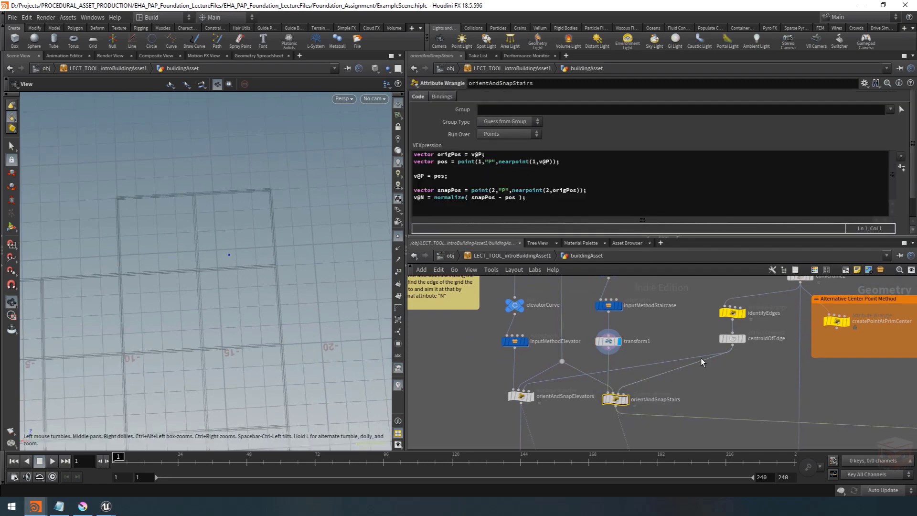
middle_click_drag(703, 378, 702, 410)
scroll(702, 410, "down", 3)
middle_click_drag(689, 350, 673, 365)
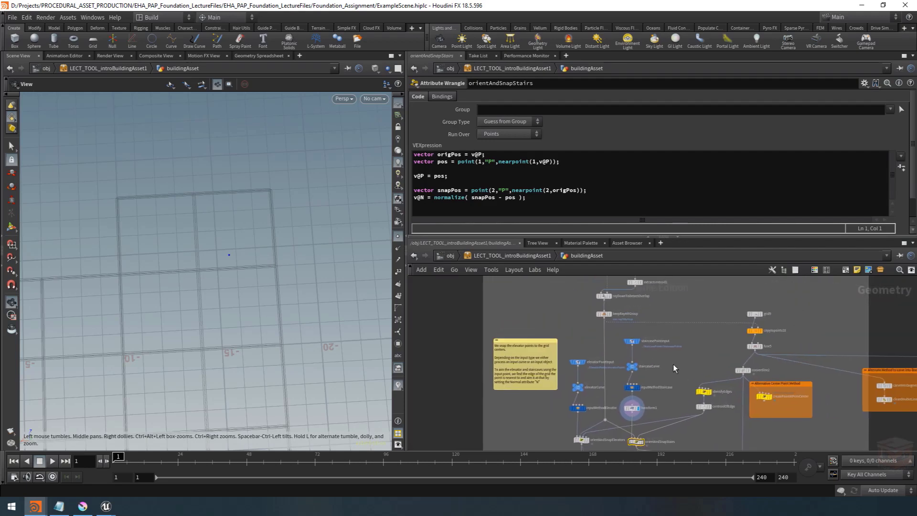
scroll(613, 314, "up", 1)
left_click(612, 304)
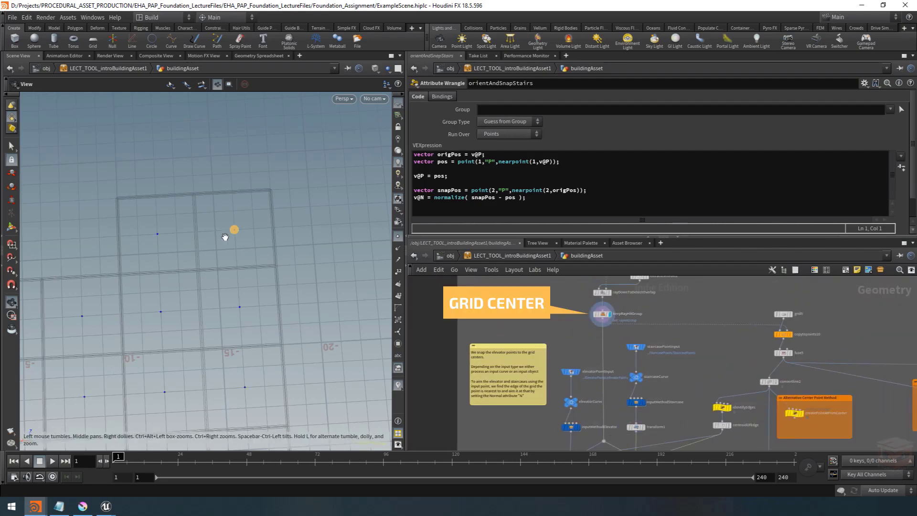
- Display the original staircase point from transform1 and the snapped result from orientAndSnapStairs
middle_click_drag(707, 377, 698, 311)
scroll(641, 359, "up", 3)
middle_click_drag(631, 359, 641, 348)
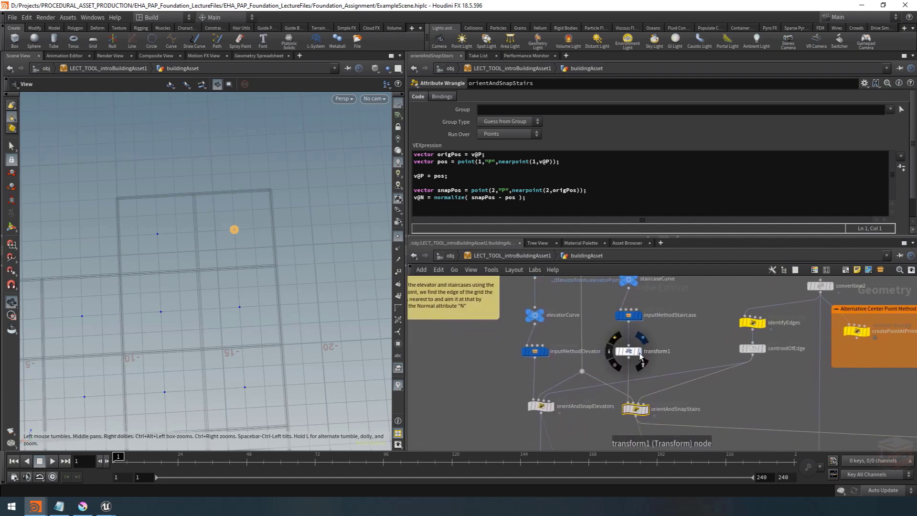
left_click(637, 352)
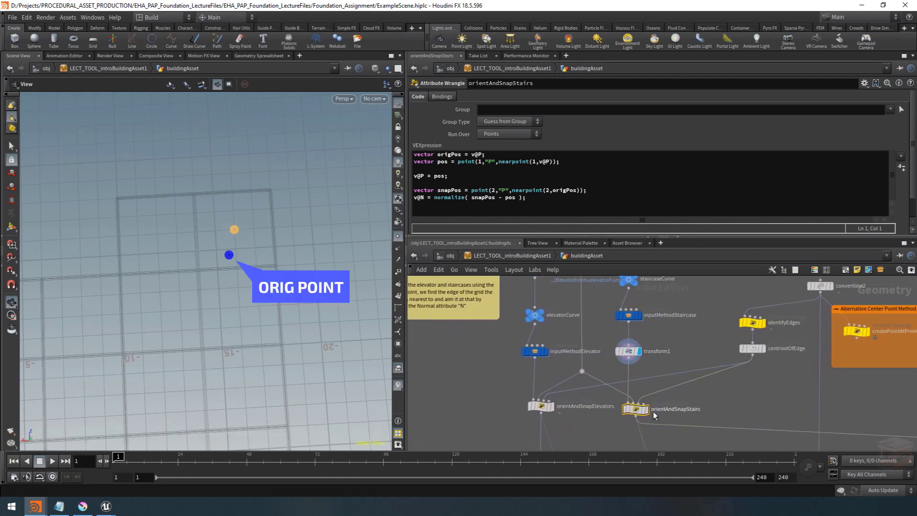
mouse_move(649, 419)
left_click(649, 396)
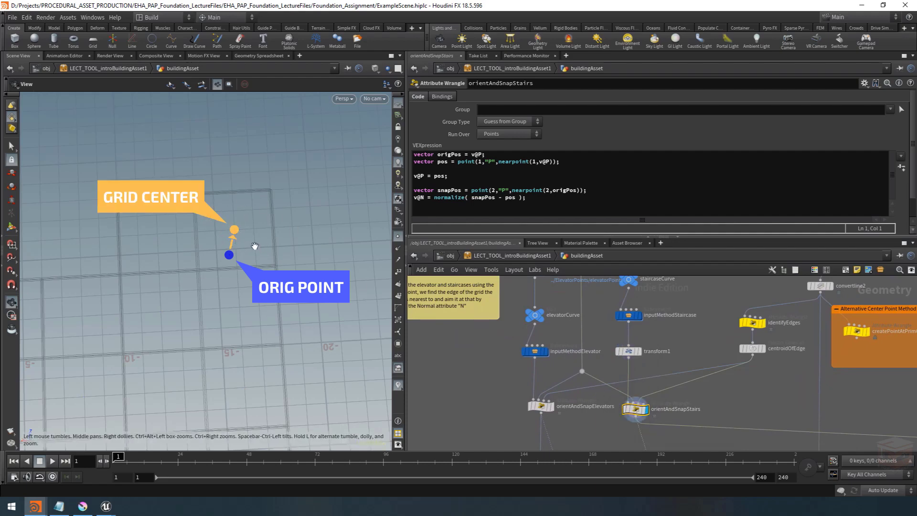
- Display the edge points from centroidOfEdge and compare them with the original staircase point from transform1
middle_click_drag(711, 390, 687, 402)
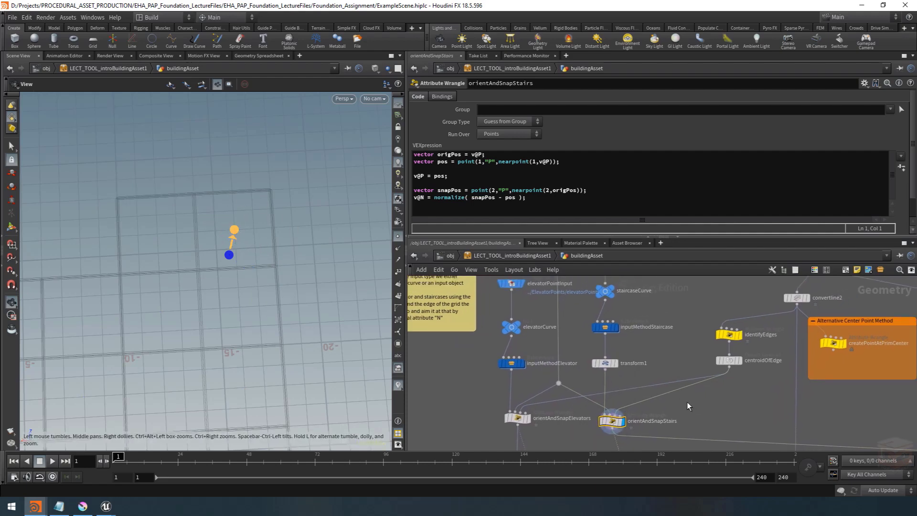
left_click(740, 360)
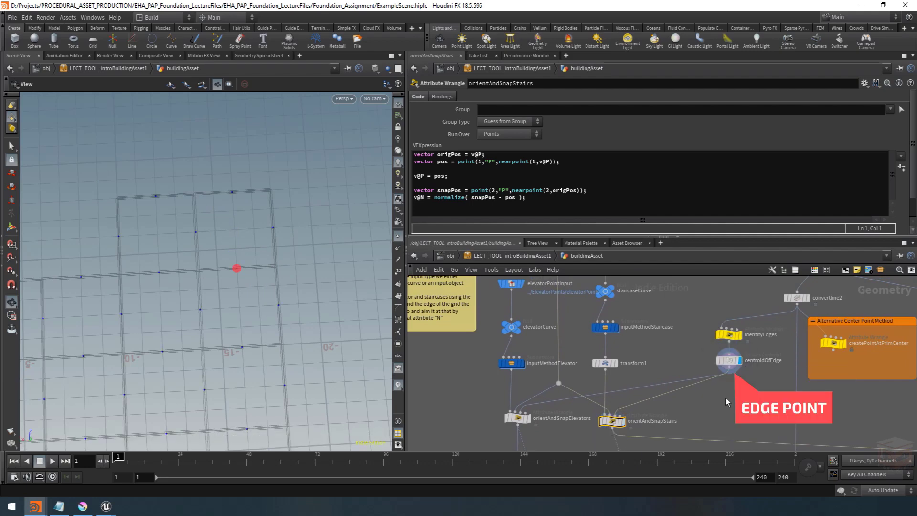
left_click(616, 363)
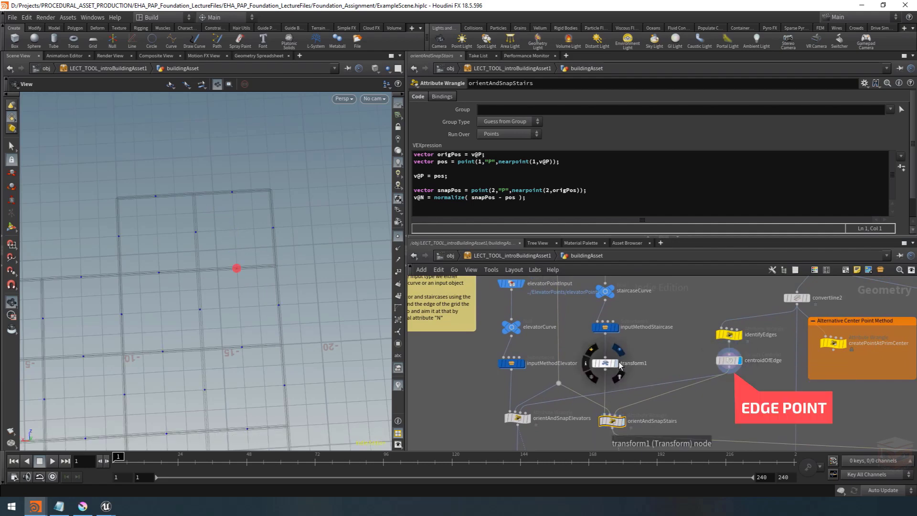
left_click(740, 361)
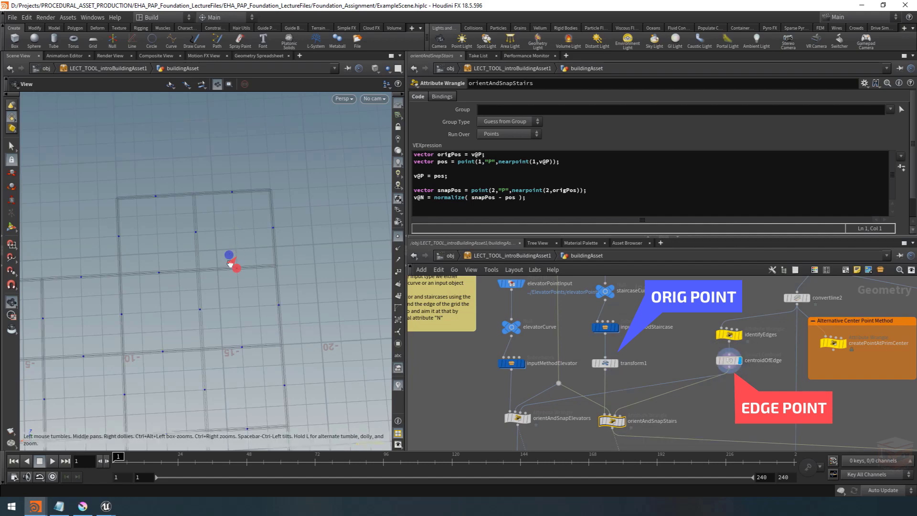
left_click(614, 370)
mouse_move(223, 253)
left_mouse_down()
mouse_move(265, 249)
mouse_move(227, 256)
left_mouse_up()
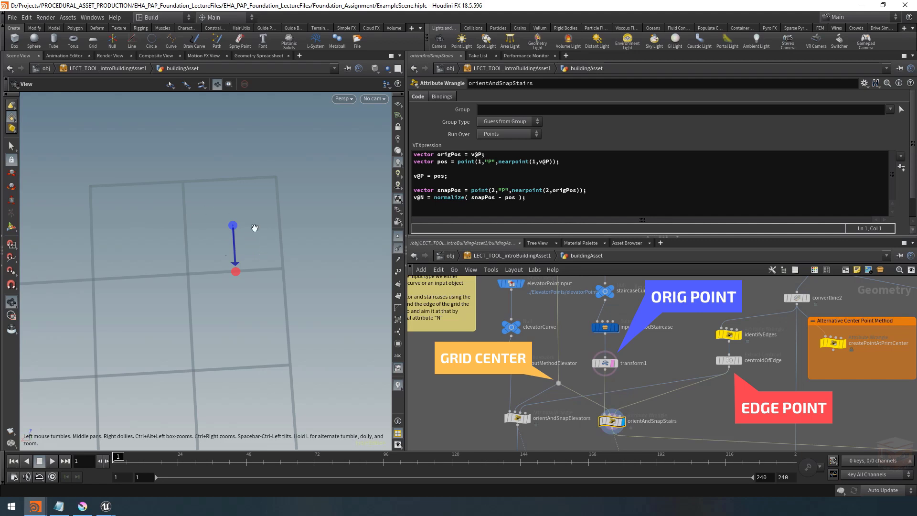
- Show the color_Grid node of the Grid Visualizer as a template behind the snapped staircase point
scroll(706, 401, "down", 3)
middle_click_drag(745, 415, 625, 185)
middle_click_drag(658, 435, 664, 401)
scroll(664, 403, "up", 2)
left_click(661, 414)
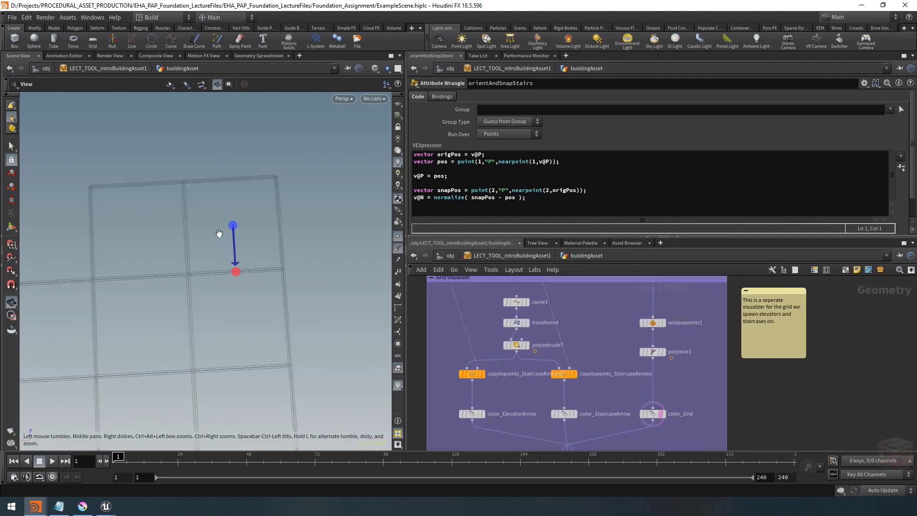
scroll(262, 283, "down", 4)
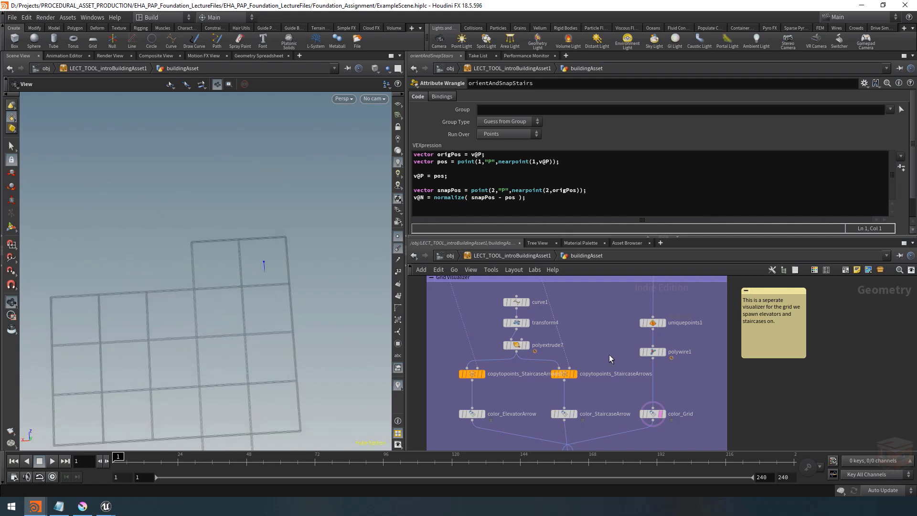
- Select the grid9, copytopoints10 and fuse5 nodes together with rayDownToDetectOverlap and keepRayHitGroup
scroll(613, 359, "down", 4)
scroll(613, 356, "down", 3)
middle_click_drag(613, 353, 626, 411)
scroll(600, 361, "up", 5)
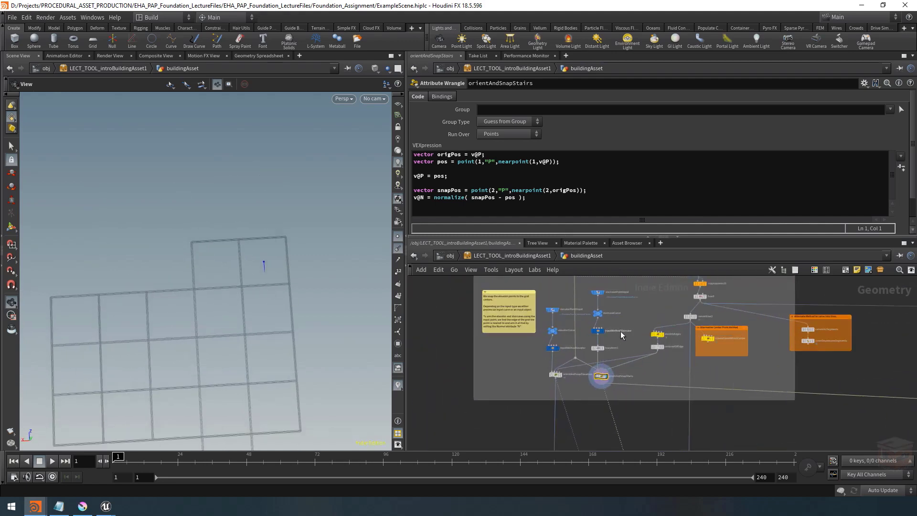
middle_click_drag(625, 338, 620, 335)
scroll(679, 434, "down", 3)
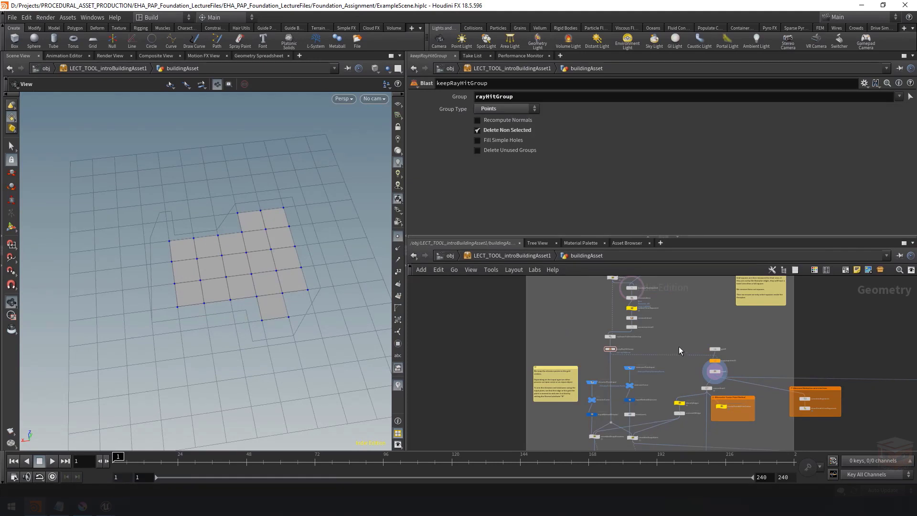
left_click_drag(727, 339, 688, 396)
left_click_drag(651, 339, 580, 365, "shift")
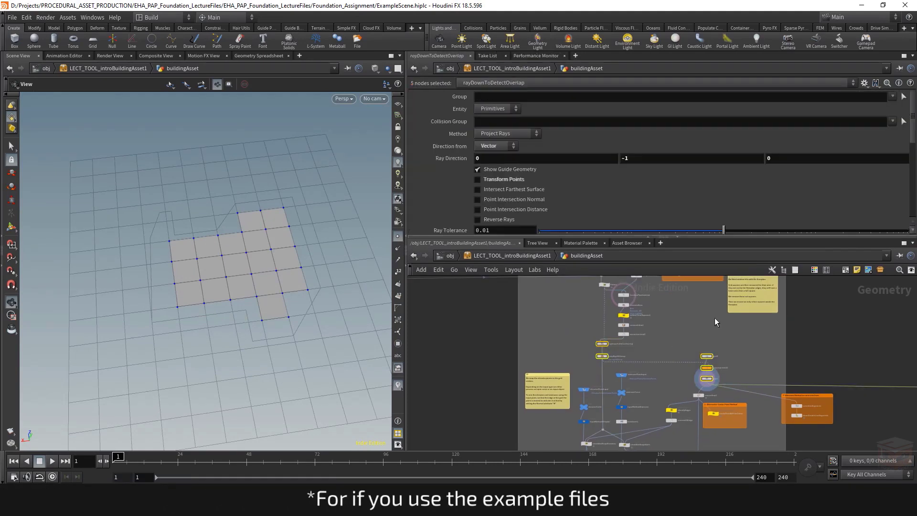
middle_click_drag(683, 331, 683, 356)
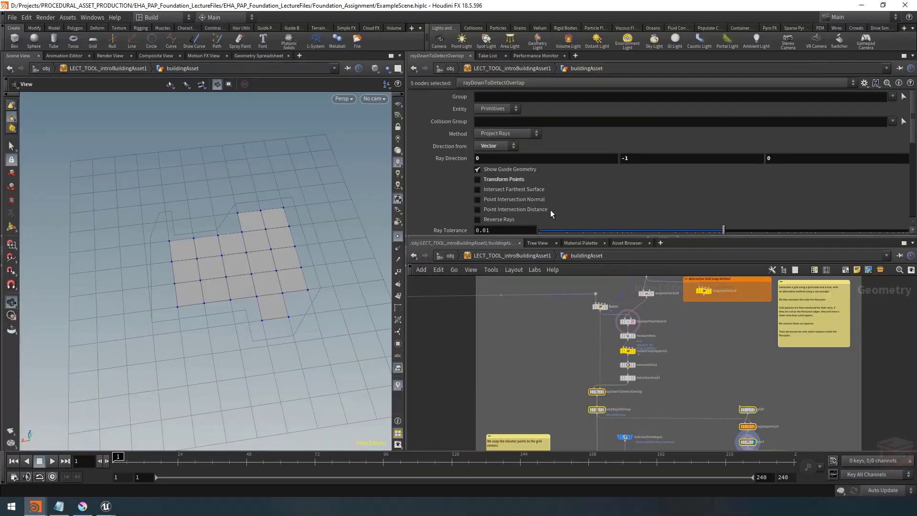
- Display the booleanPlanIntoGrid result and its settings, followed by the result of isolateCleanSquares1
scroll(649, 323, "up", 3)
left_click(623, 323)
left_click(610, 323)
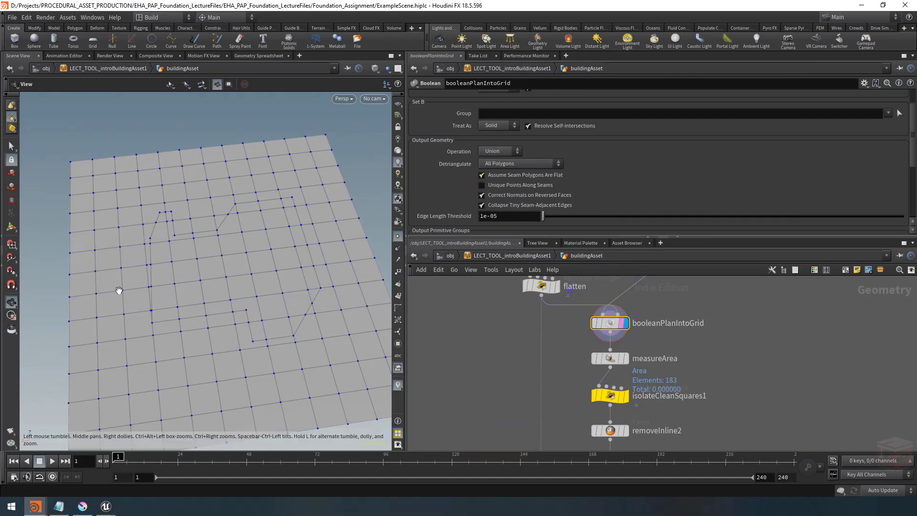
scroll(664, 382, "down", 3)
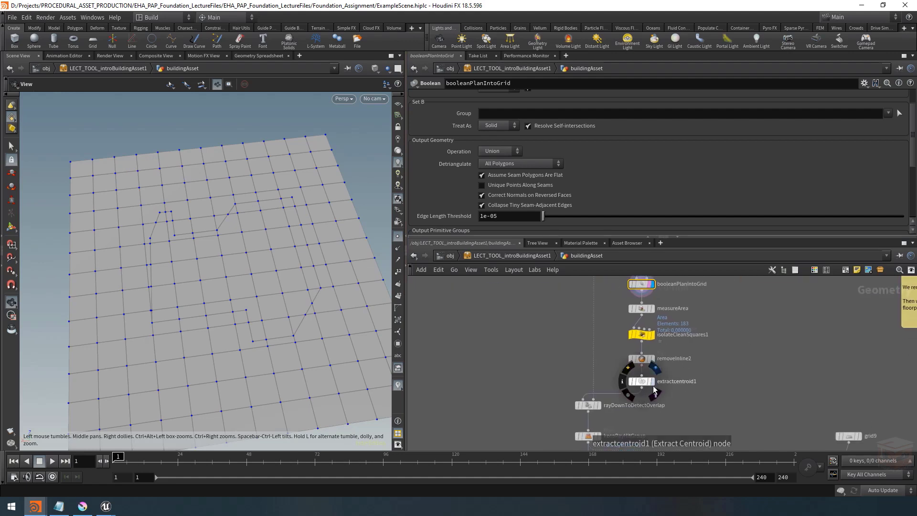
left_click(651, 334)
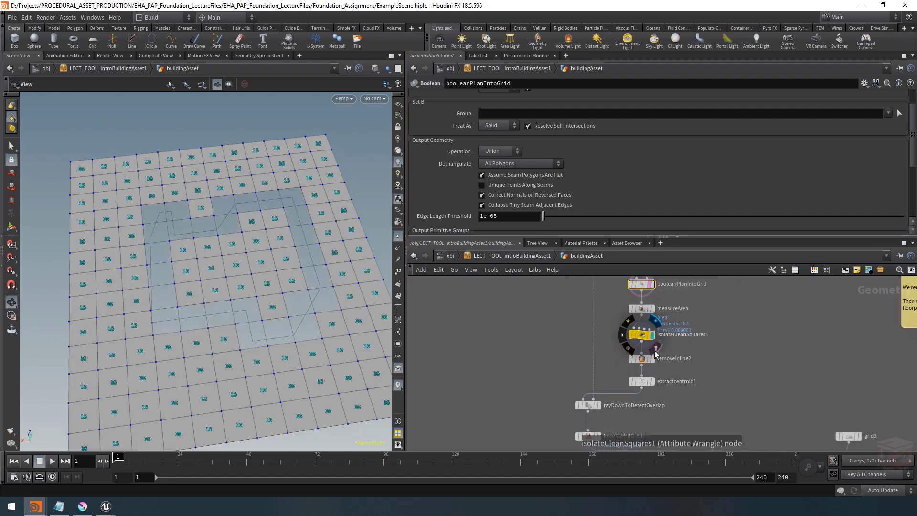
- Trace the grid center points through extractcentroid1, rayDownToDetectOverlap and keepRayHitGroup, showing the ray and blast settings
middle_click_drag(605, 406, 594, 364)
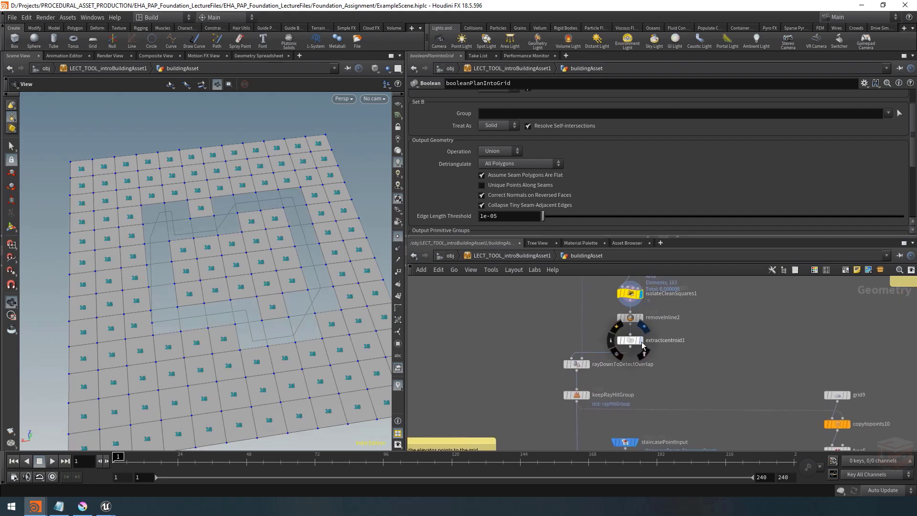
left_click(641, 340)
mouse_move(580, 369)
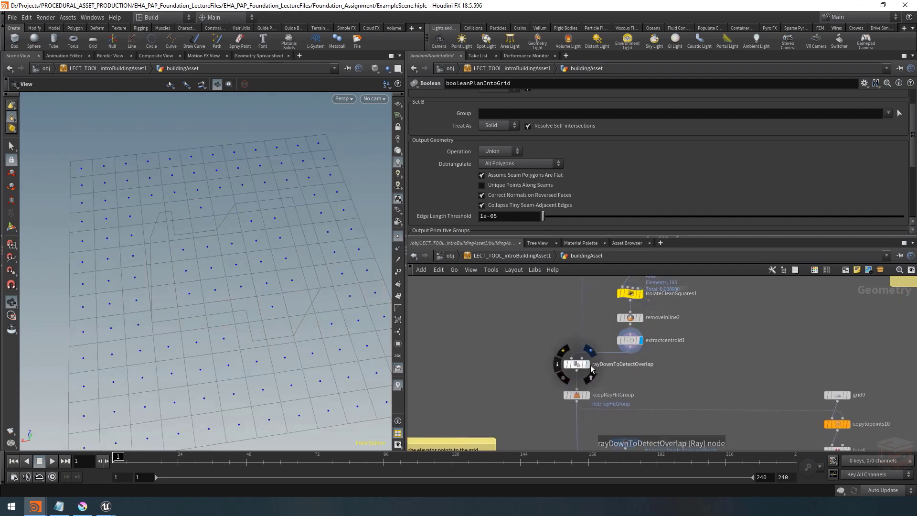
left_click(591, 351)
left_click(576, 364)
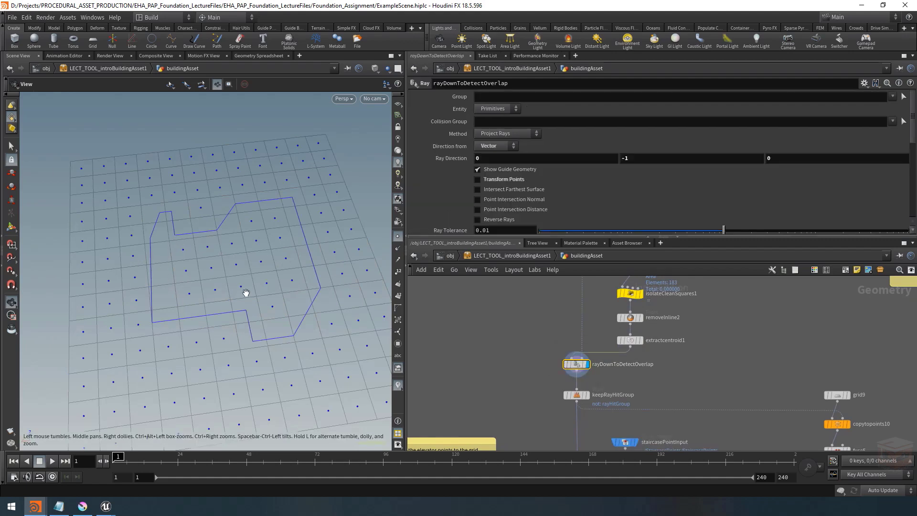
left_click(590, 399)
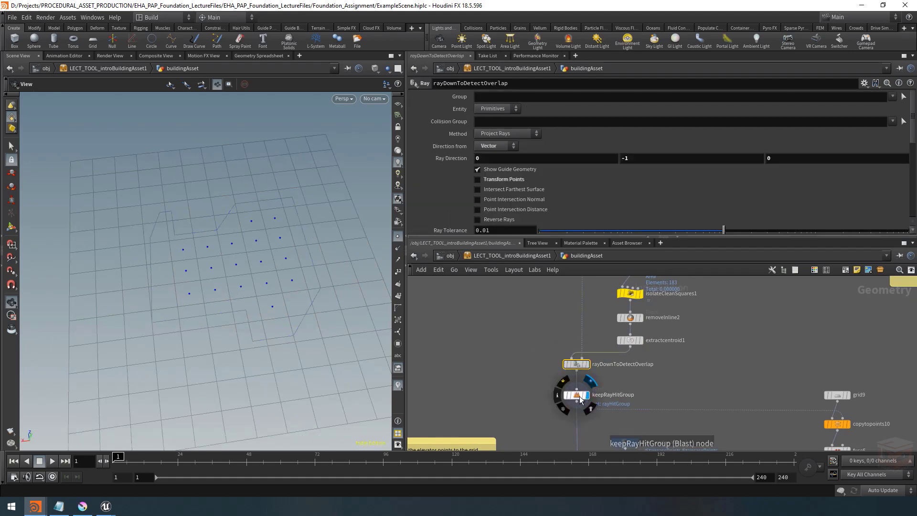
left_click(577, 394)
- Display the rebuilt grid from fuse5 and select it along with grid9 and copytopoints10
scroll(645, 392, "down", 3)
middle_click_drag(717, 385, 629, 337)
scroll(685, 386, "up", 2)
left_click(708, 387)
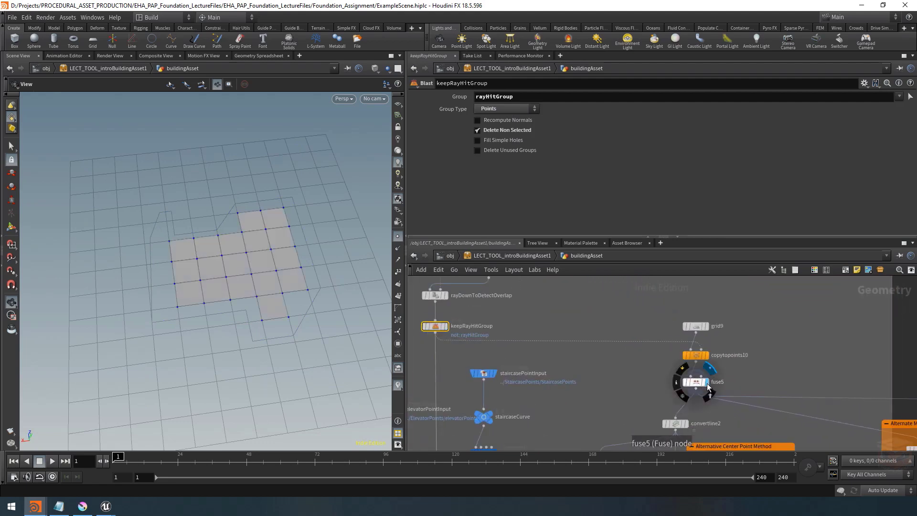
scroll(787, 325, "down", 3)
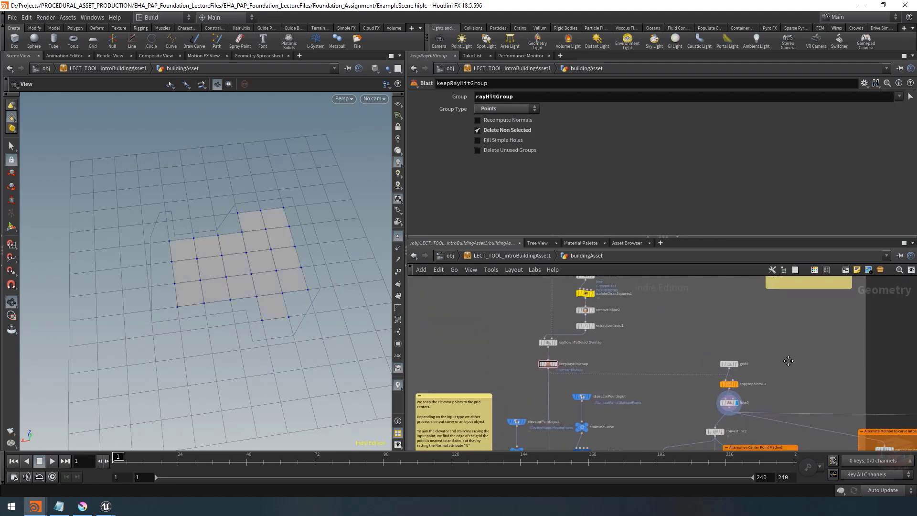
left_click_drag(774, 335, 703, 404)
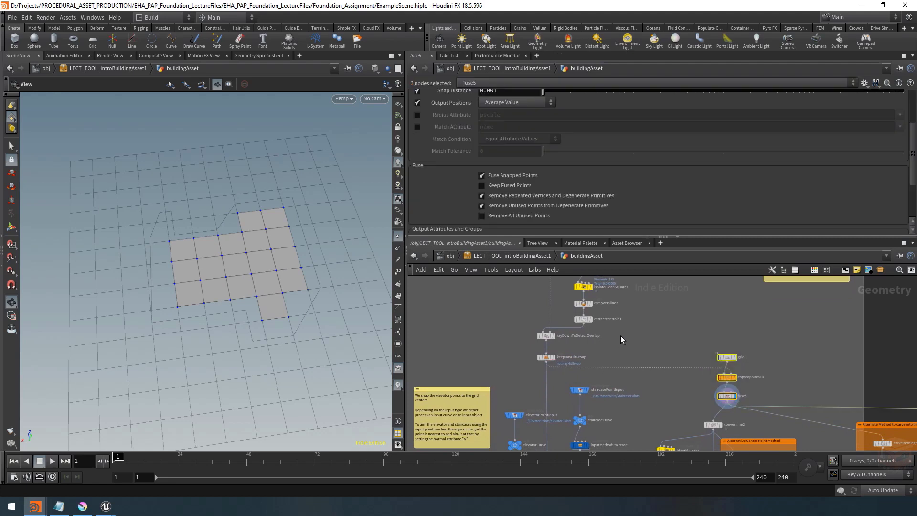
- Set the operation of the booleanPlanIntoGrid node to Intersect
middle_click_drag(620, 335, 642, 407)
left_click_drag(595, 328, 596, 329)
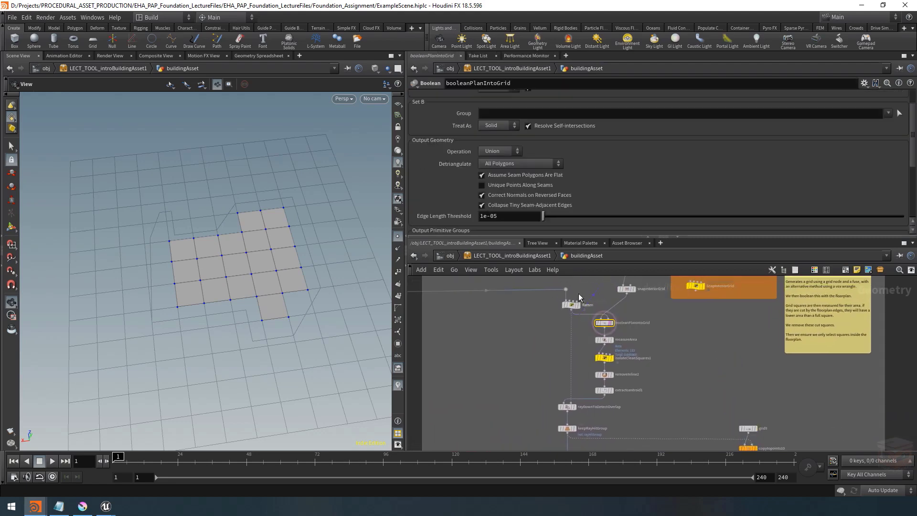
left_click(501, 151)
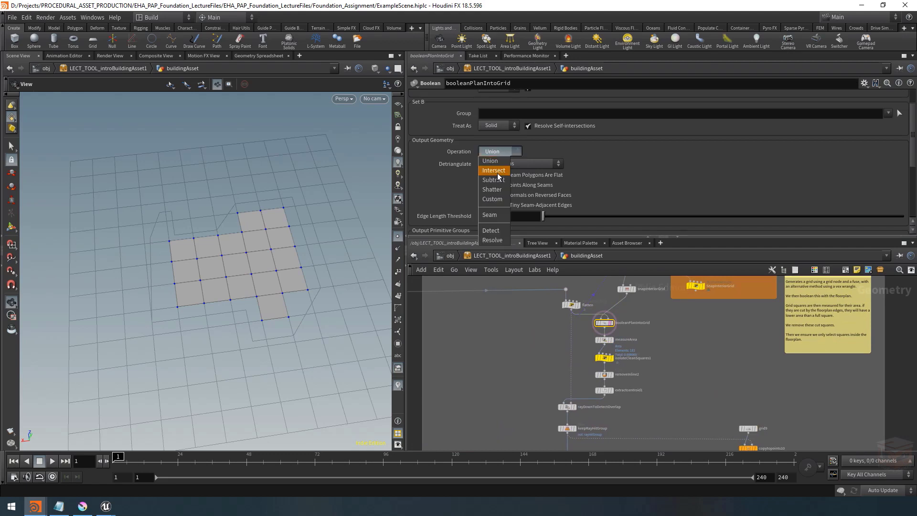
left_click(497, 172)
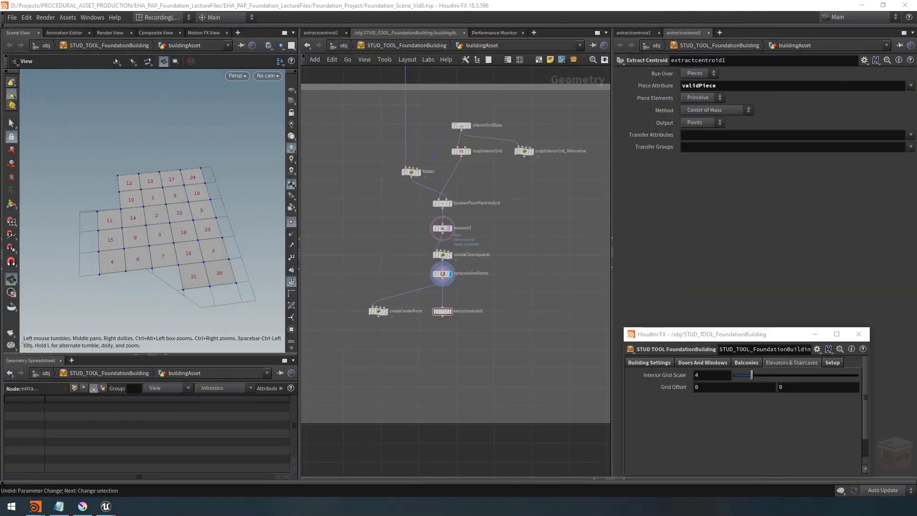
- Add a Convert Line node beside extractcentroid1 and feed it from removeInlinePoints
middle_click_drag(509, 292, 500, 286)
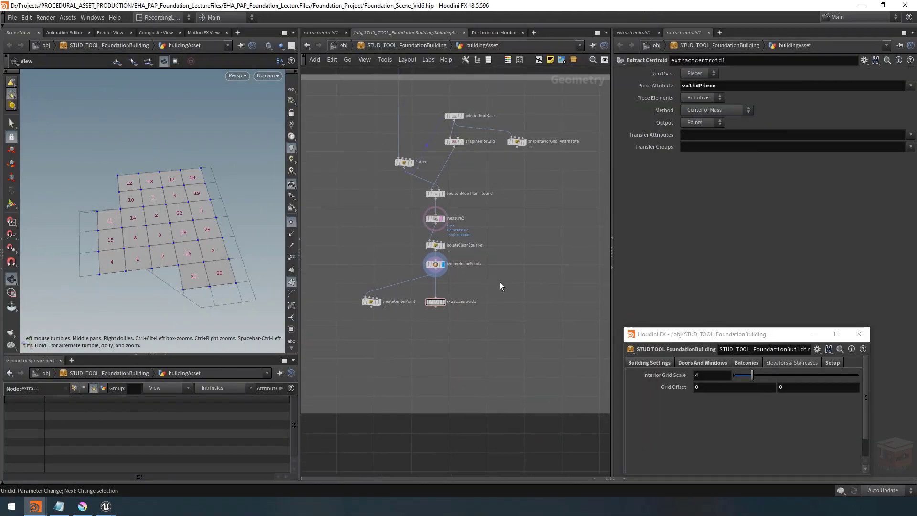
scroll(501, 287, "up", 3)
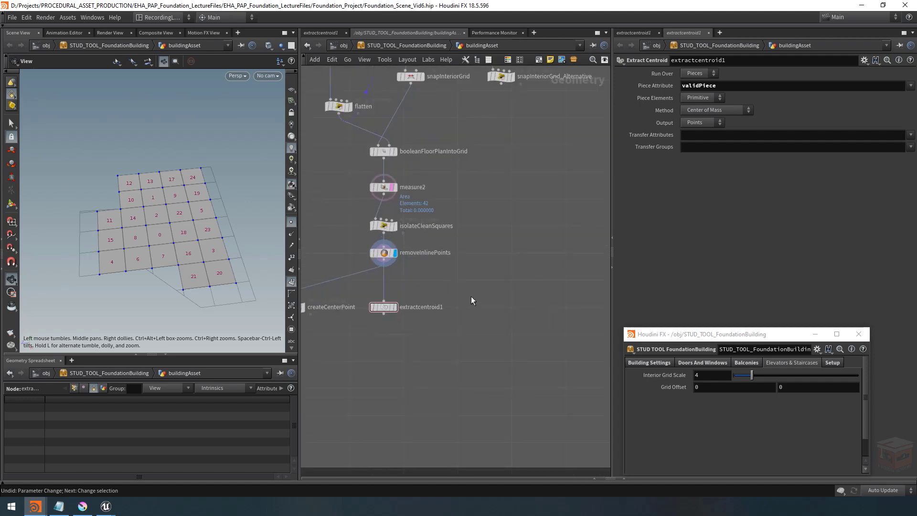
middle_click_drag(488, 304, 447, 275)
scroll(493, 278, "down", 2)
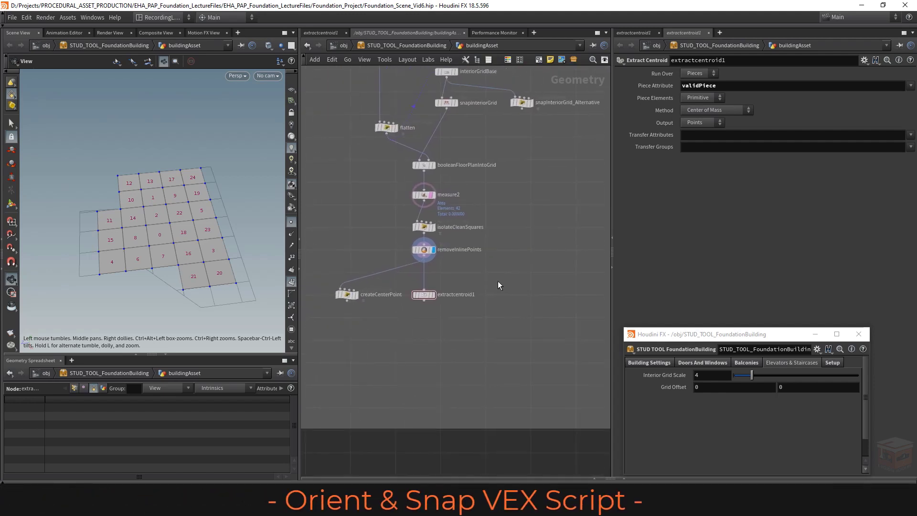
key("Tab")
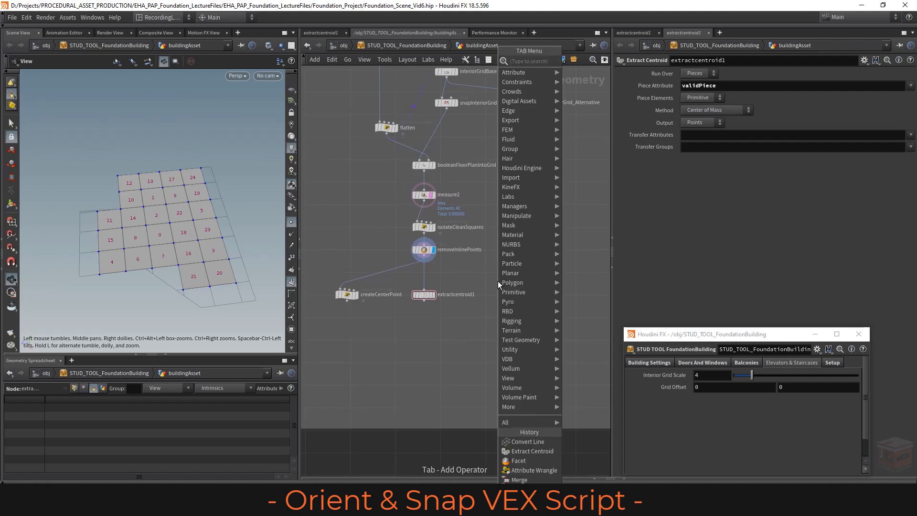
type("convert")
key("Down")
key("Down")
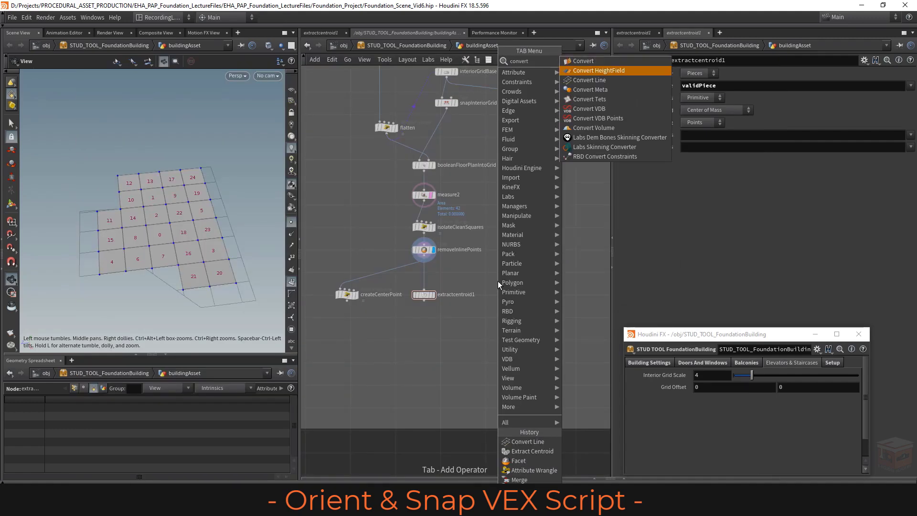
key("Return")
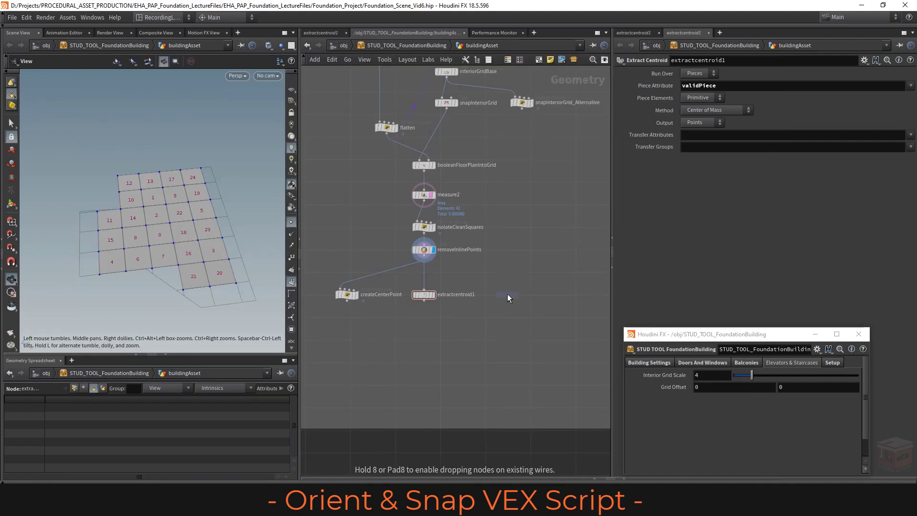
left_click(507, 294)
left_click_drag(424, 262, 508, 283)
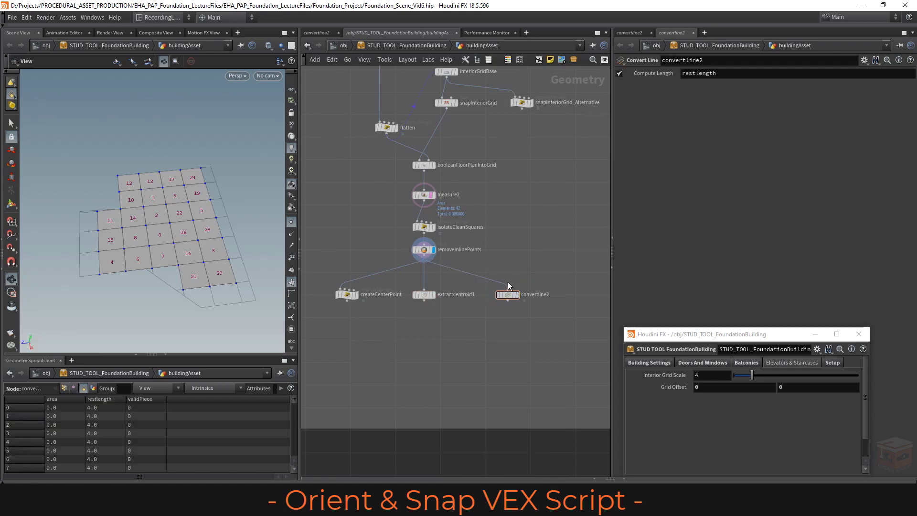
- Display the convertline2 result and hide the primitive numbers in the viewport
left_click(516, 295)
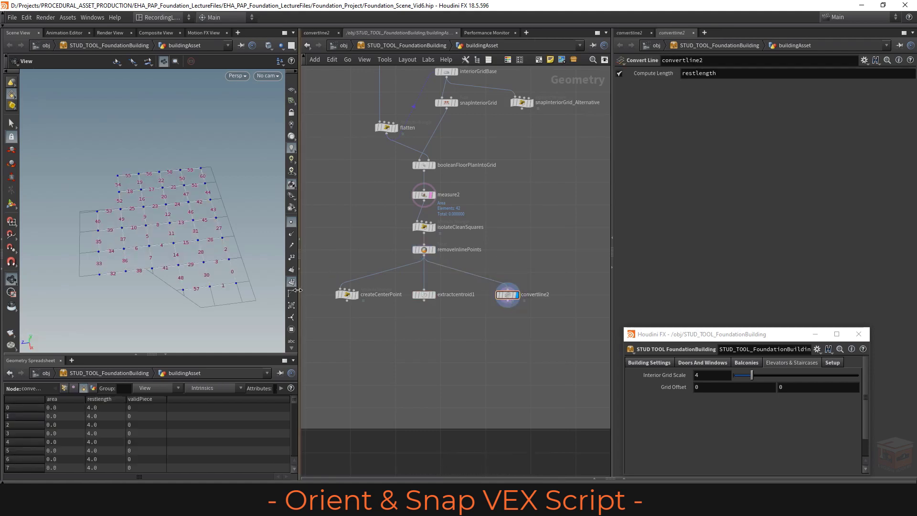
left_click(291, 222)
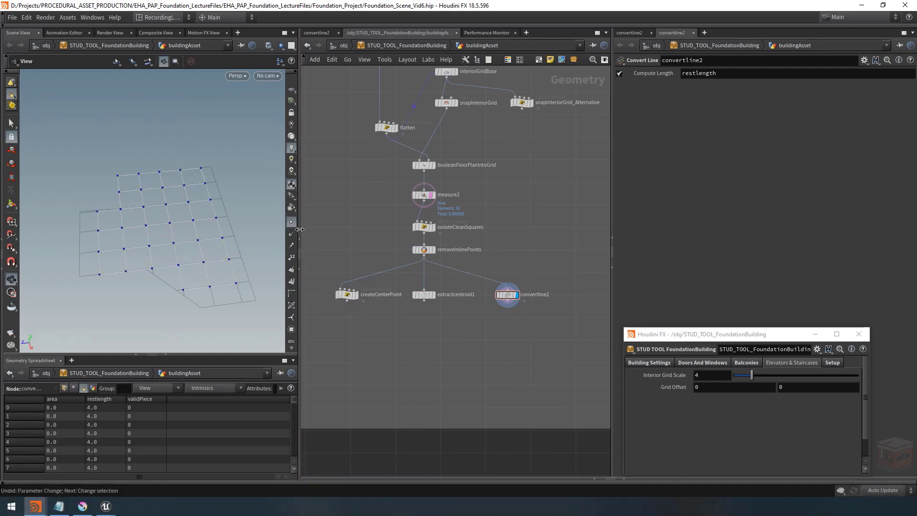
- Duplicate the createCenterPoint wrangle and place the copy beneath convertline2
left_click_drag(323, 240, 361, 317)
key("ctrl+c")
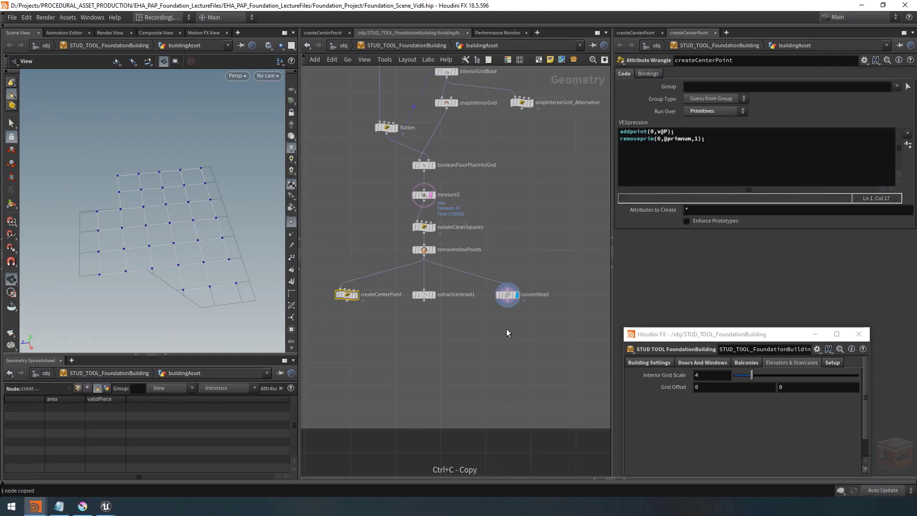
key("ctrl+v")
scroll(509, 328, "up", 2)
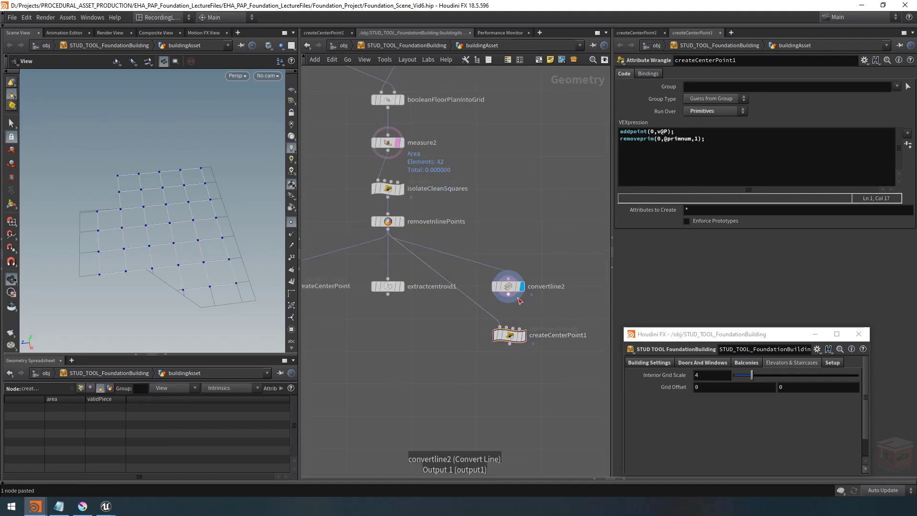
- Feed createCenterPoint1 from convertline2, align it directly below that node and display its points in the viewport
left_click(519, 300)
left_click(509, 329)
mouse_move(513, 342)
left_mouse_down()
mouse_move(515, 325)
mouse_move(511, 333)
left_mouse_up()
left_click(523, 329)
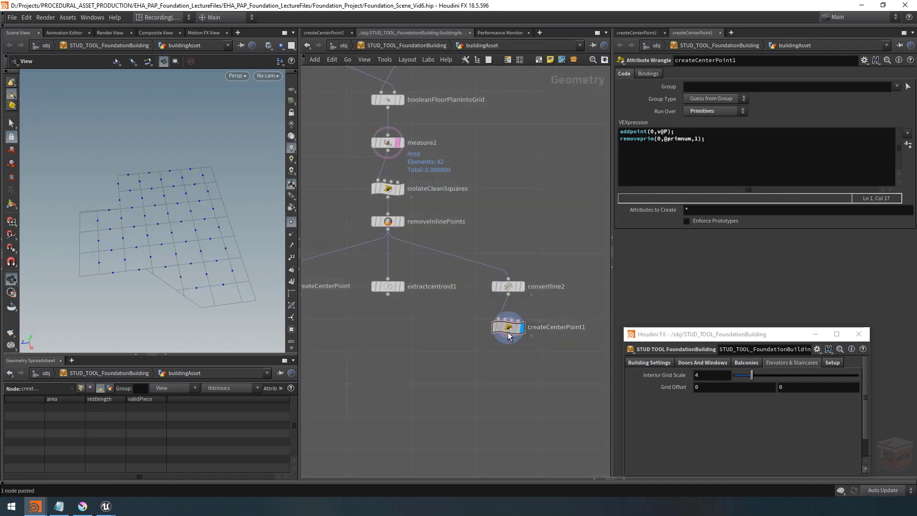
left_click_drag(184, 231, 197, 235)
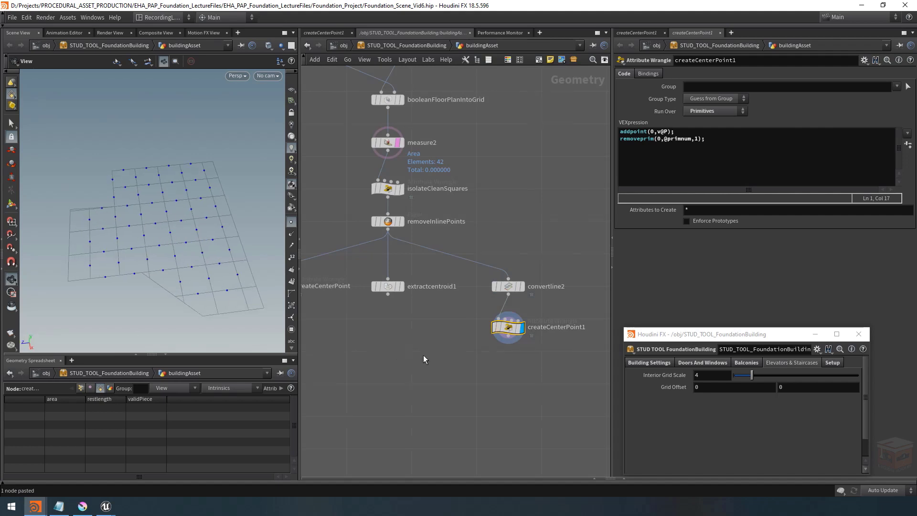
- Move convertline2 and createCenterPoint1 together further down and away from extractcentroid1 in the network
scroll(425, 358, "down", 5)
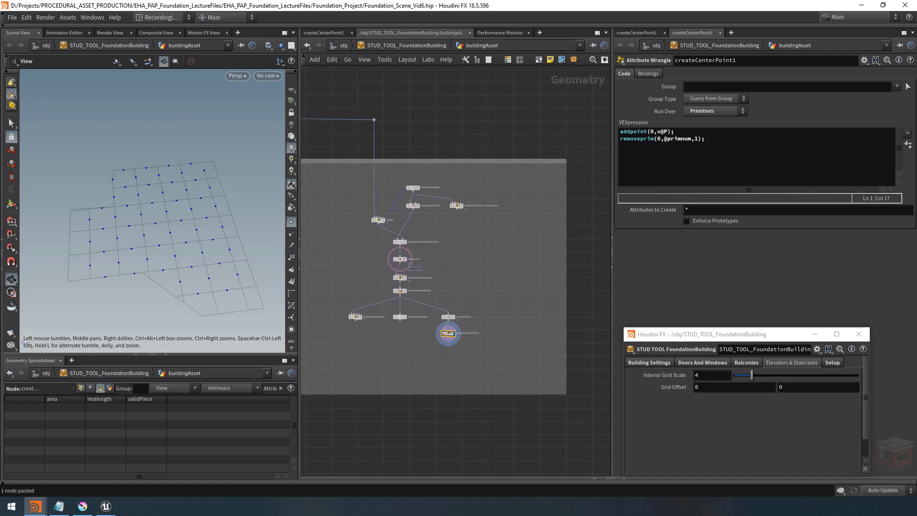
left_click_drag(477, 335, 454, 296)
middle_click_drag(450, 317, 464, 291)
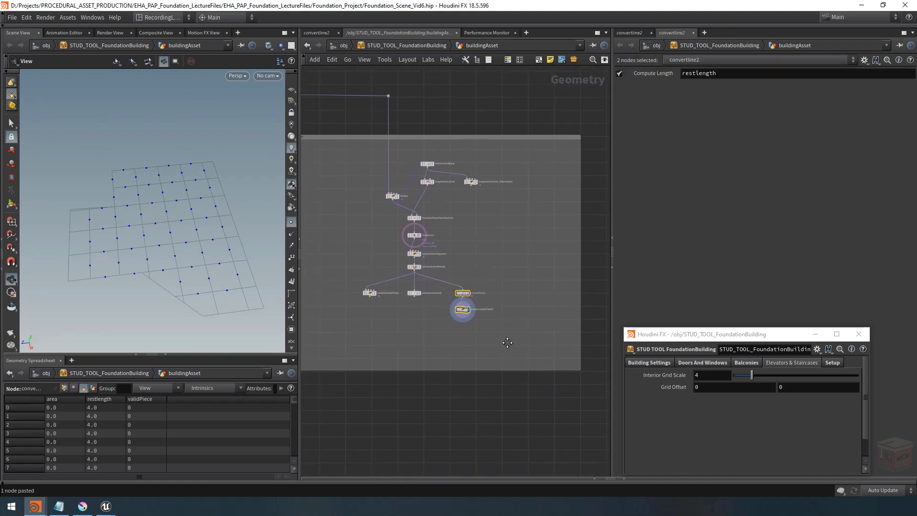
left_click_drag(464, 291, 474, 329)
left_click(474, 292)
middle_click_drag(473, 286, 476, 298)
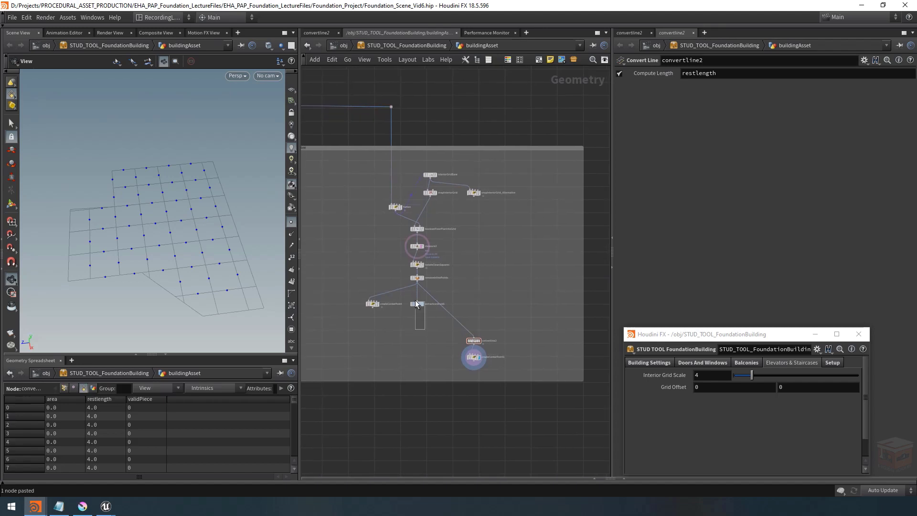
- Delete the original createCenterPoint wrangle and shift extractcentroid1 into the freed space below removeInlinePoints
left_click_drag(415, 304, 415, 301)
left_click(372, 303)
scroll(362, 296, "up", 3)
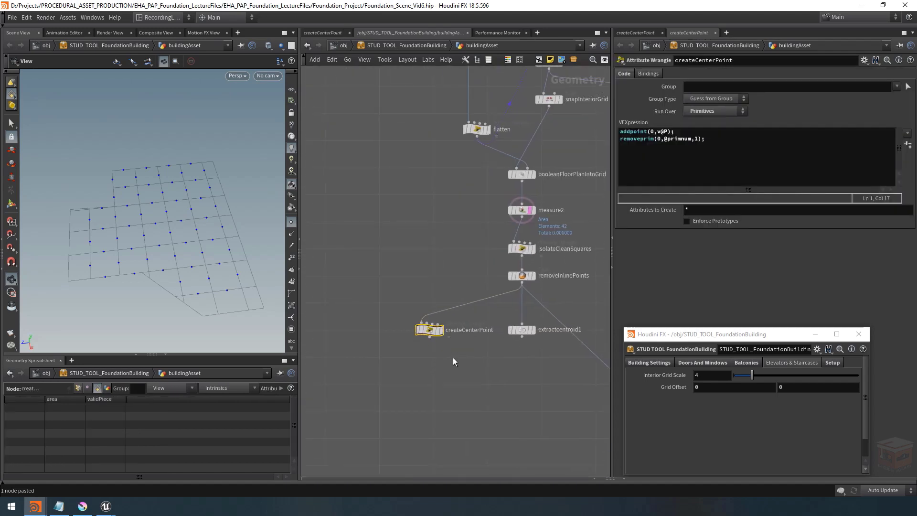
middle_click_drag(454, 359, 419, 354)
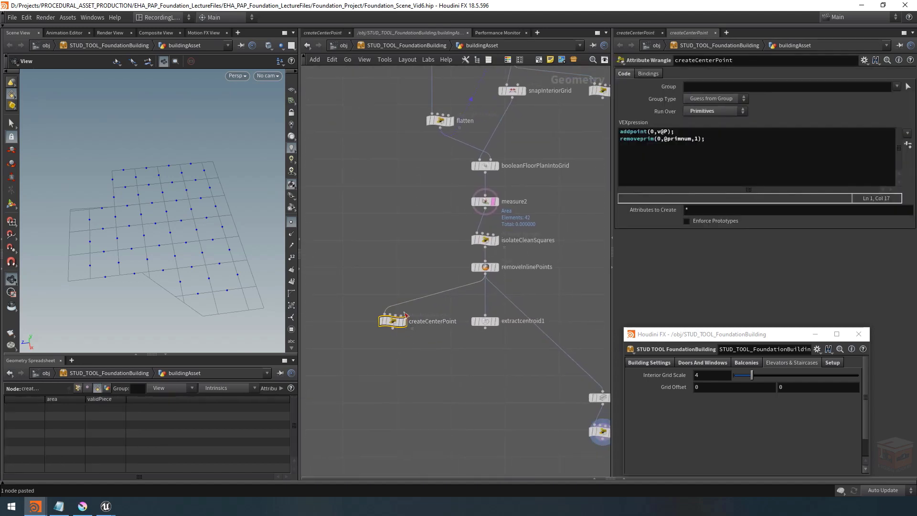
left_click(398, 320)
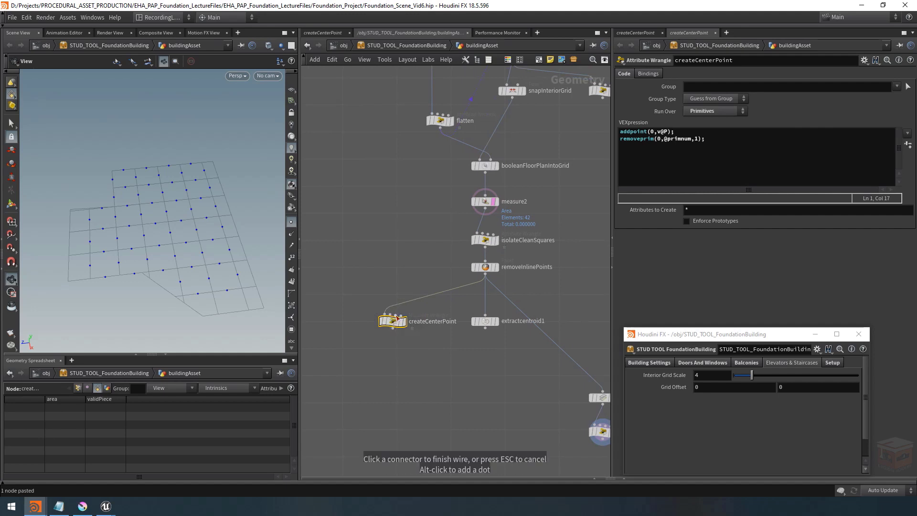
key("Escape")
key("Delete")
left_click_drag(473, 321, 429, 321)
scroll(418, 341, "down", 2)
middle_click_drag(420, 347, 410, 328)
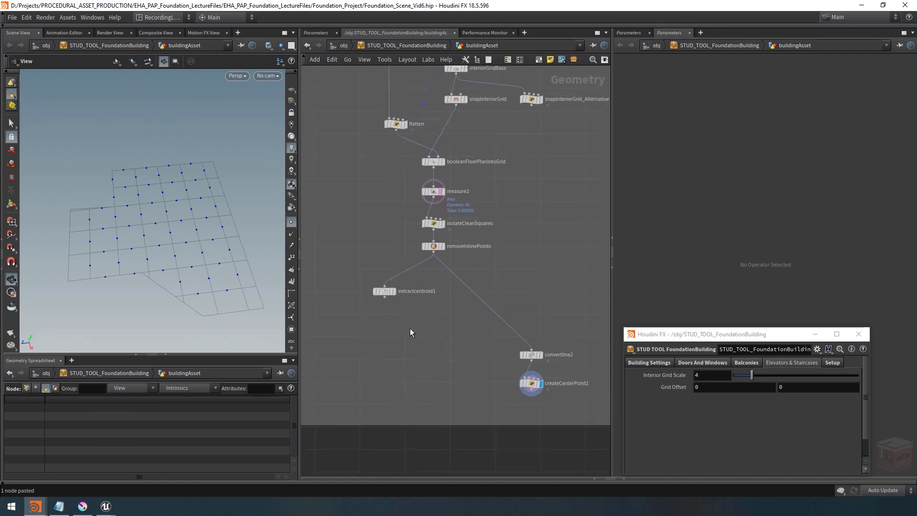
- Display the extractcentroid1 result and extend the network box downward to make room for more nodes
left_click(393, 292)
scroll(419, 346, "down", 6)
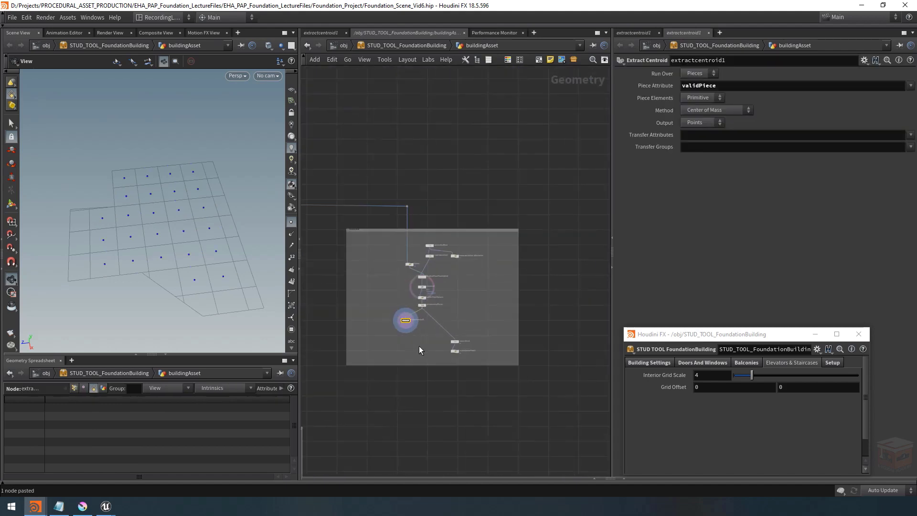
left_click_drag(432, 343, 427, 400)
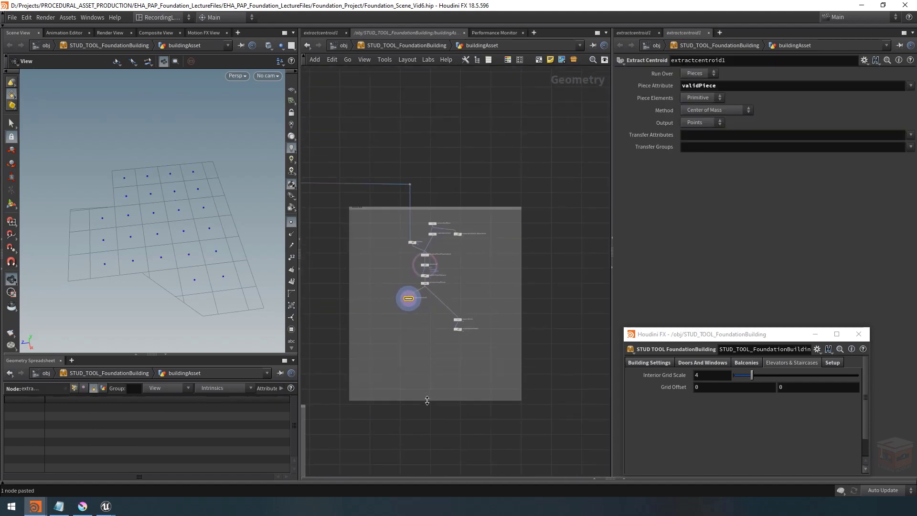
scroll(423, 313, "up", 8)
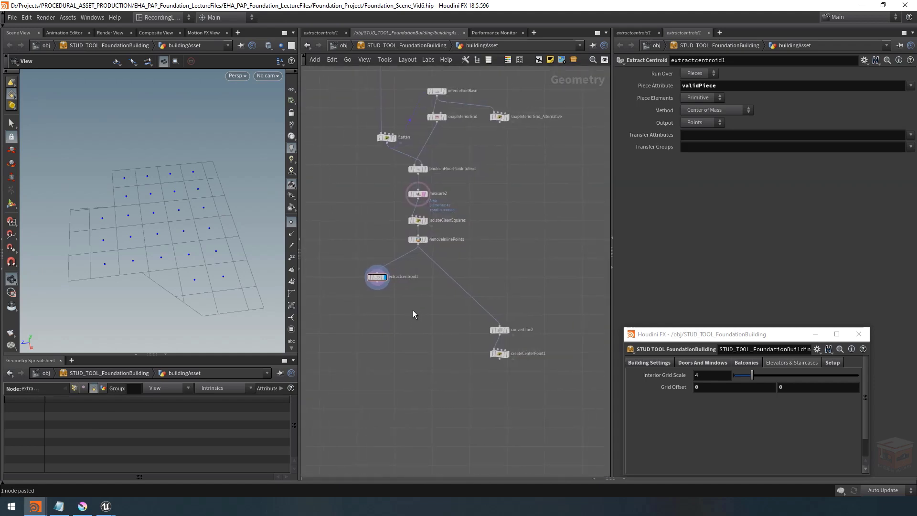
- Display the createCenterPoint1 result to compare the edge midpoints with the square centroids
left_click_drag(378, 277, 376, 277)
left_click(508, 353)
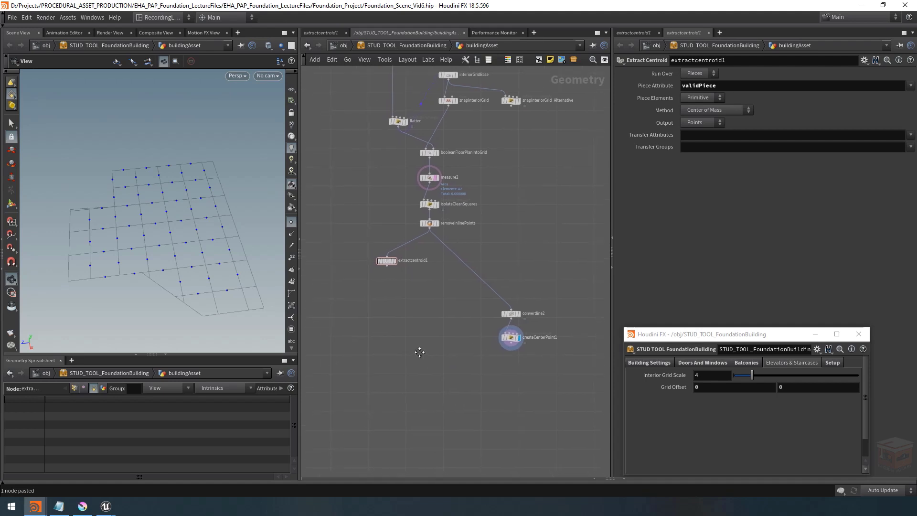
middle_click_drag(410, 331, 416, 319)
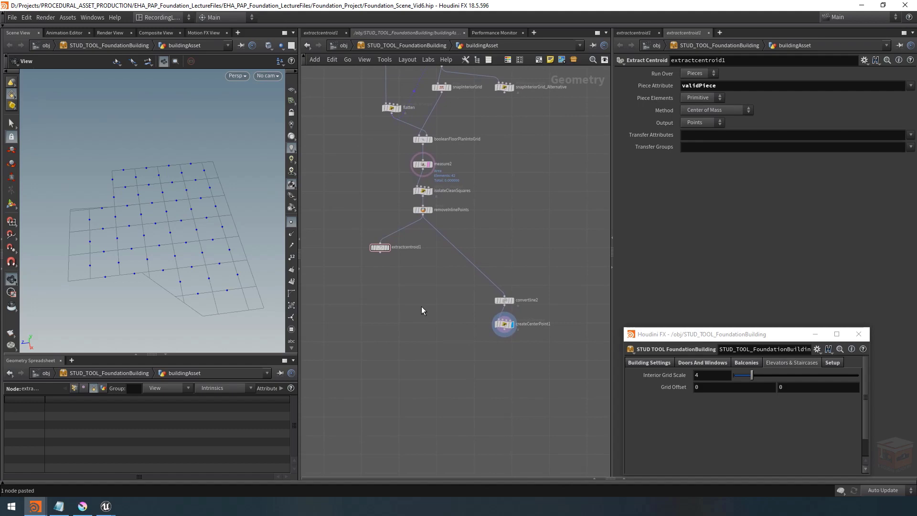
- Add a Curve node between extractcentroid1 and convertline2 and display it
key("Tab")
key("Return")
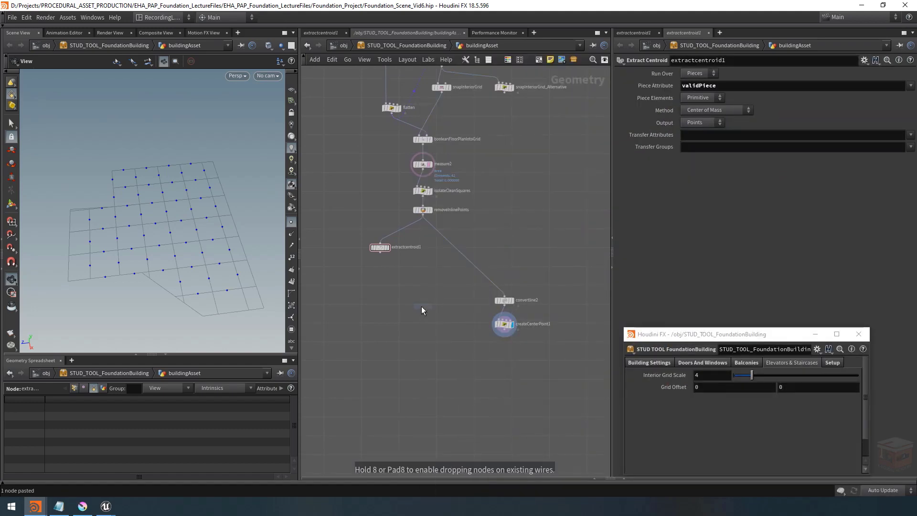
scroll(413, 317, "up", 2)
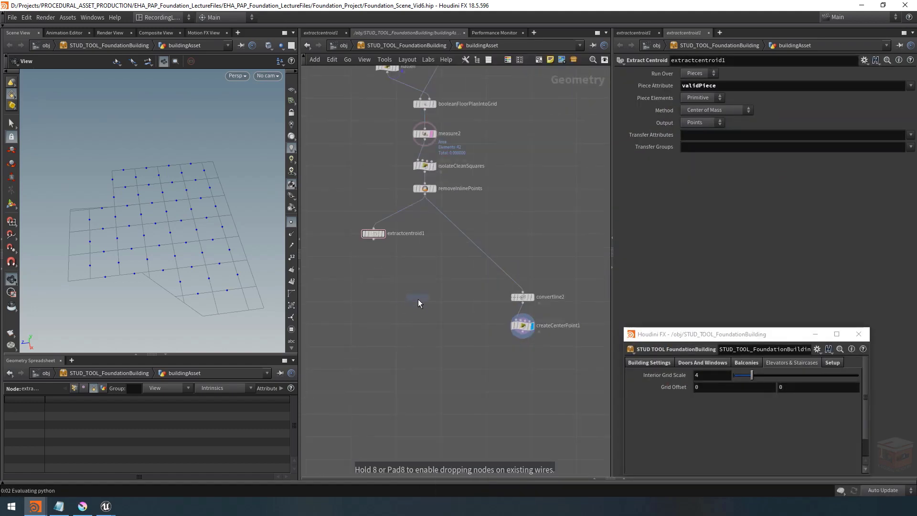
left_click(419, 301)
left_click(836, 363)
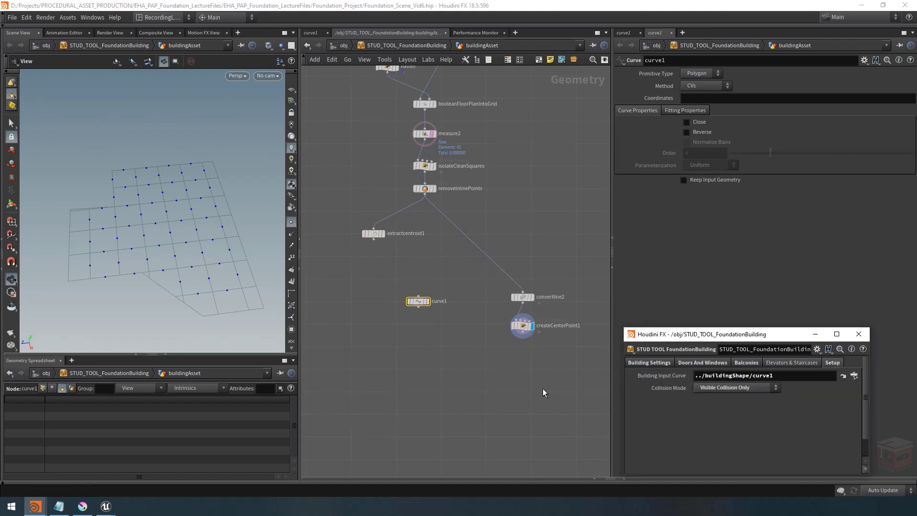
left_click(427, 301)
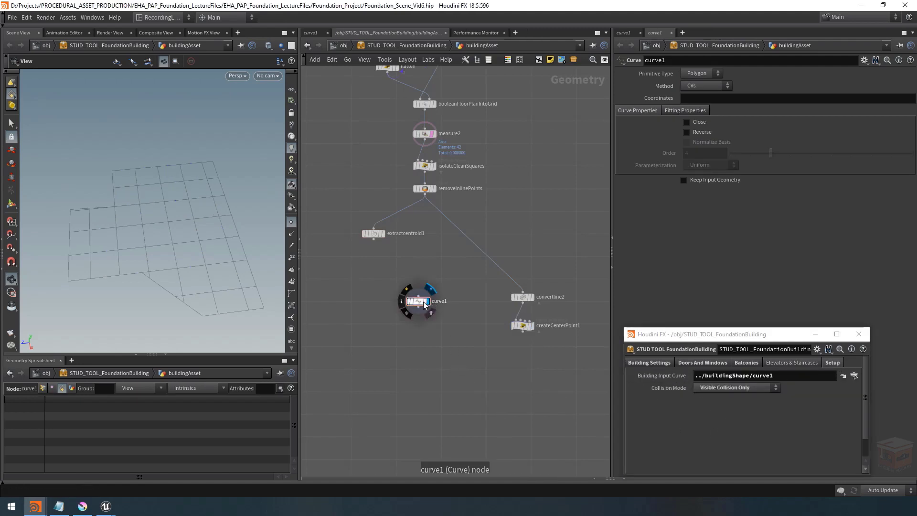
- Turn on grid snapping for drawing curve1 and tilt the view over the floor grid
left_click(10, 206)
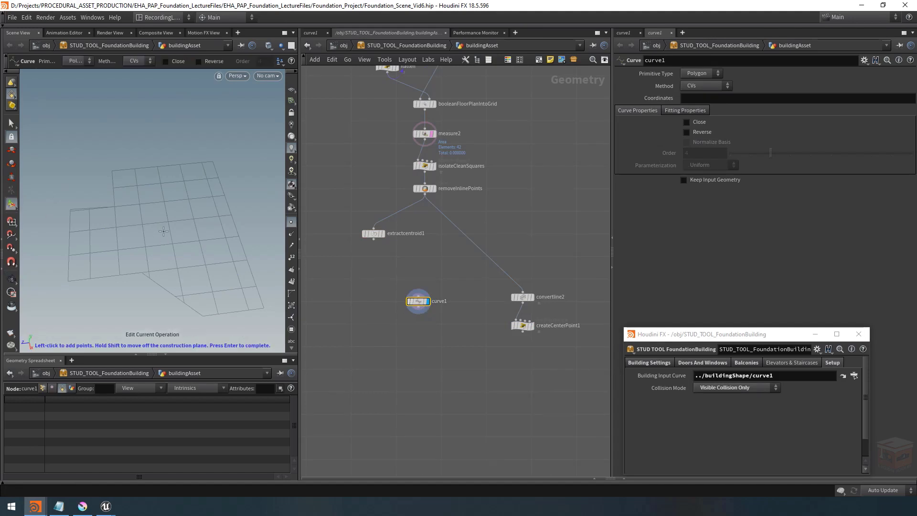
left_click(11, 222)
left_click_drag(185, 222, 185, 243)
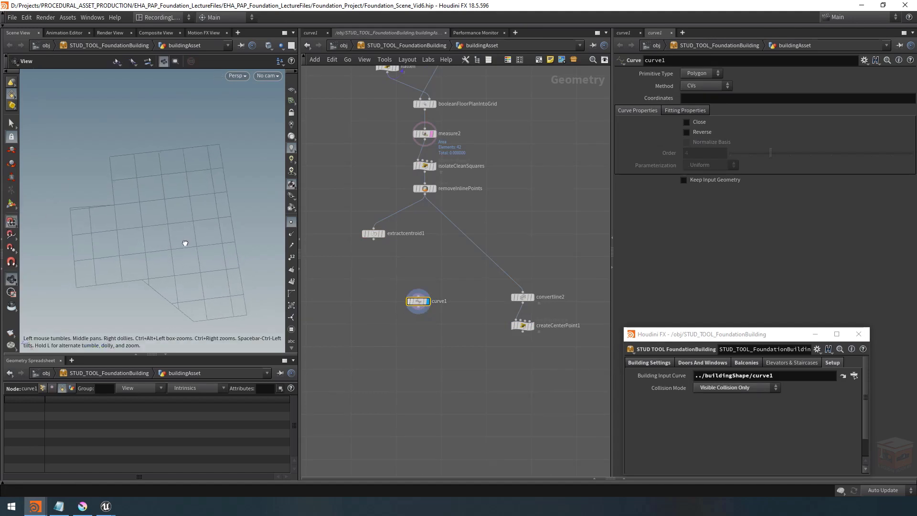
key("Return")
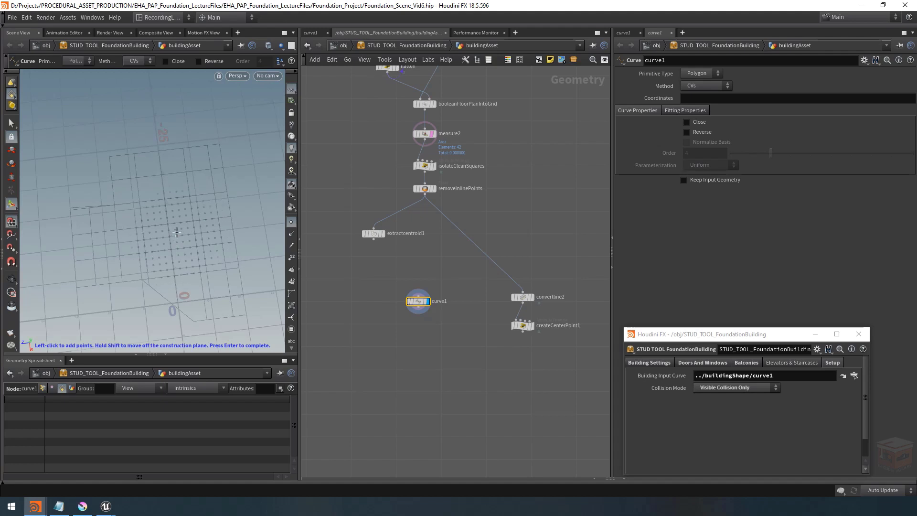
- Place a single curve1 point at about -11, 0, -2 inside the floor plan and hide the reference grid
left_click(182, 228)
key("Return")
key("Escape")
left_click_drag(197, 237, 205, 217)
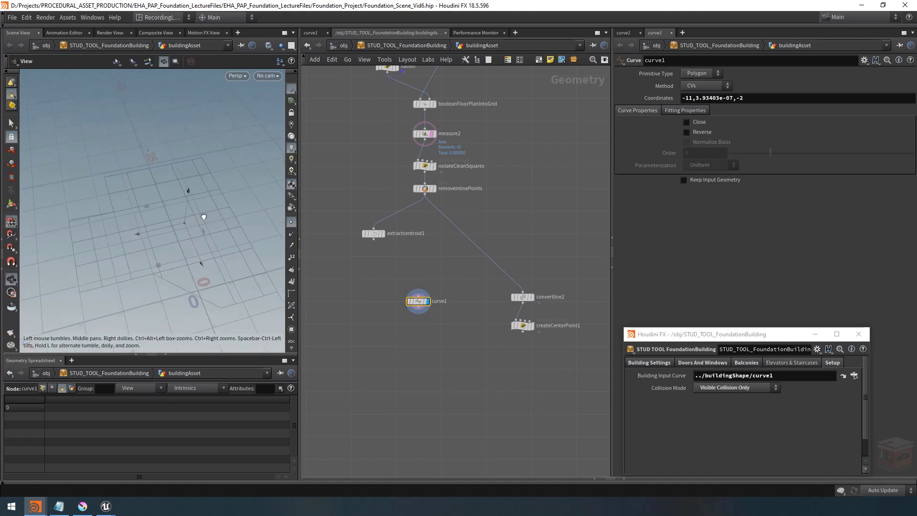
key("Return")
left_click(290, 89)
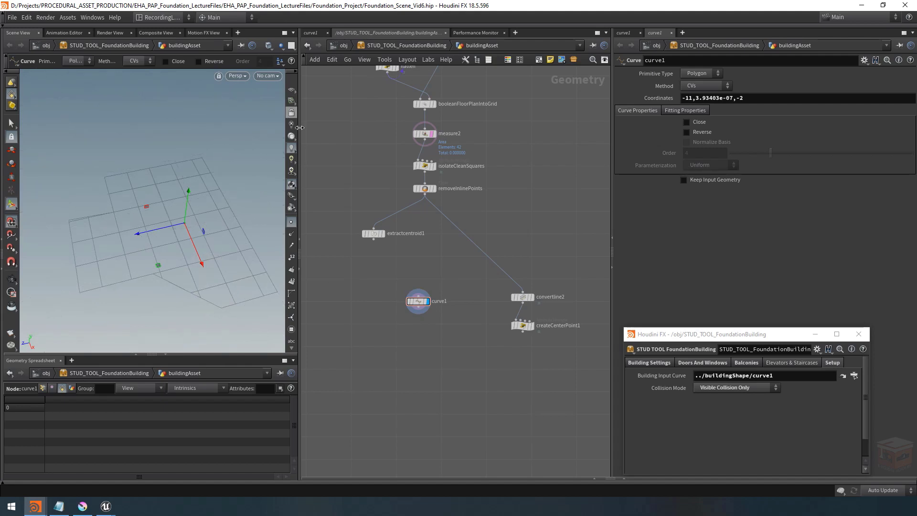
- Add an Attribute Wrangle below curve1 and connect curve1 to its first input
mouse_move(429, 349)
middle_mouse_down()
mouse_move(420, 341)
mouse_move(434, 352)
middle_mouse_up()
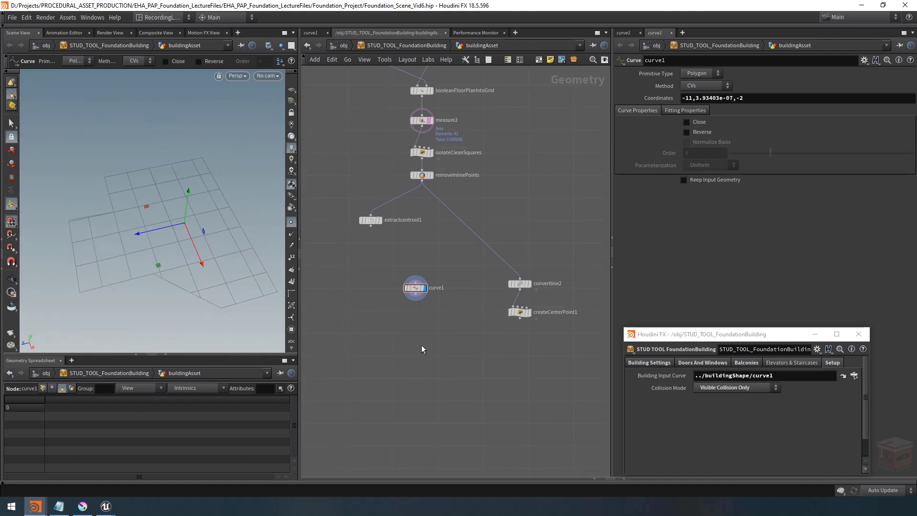
key("Tab")
type("attribwrangl")
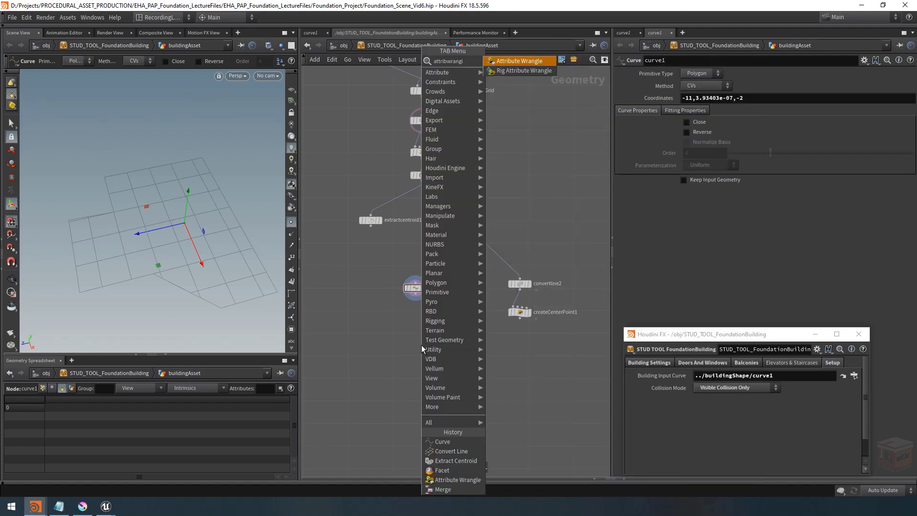
key("Return")
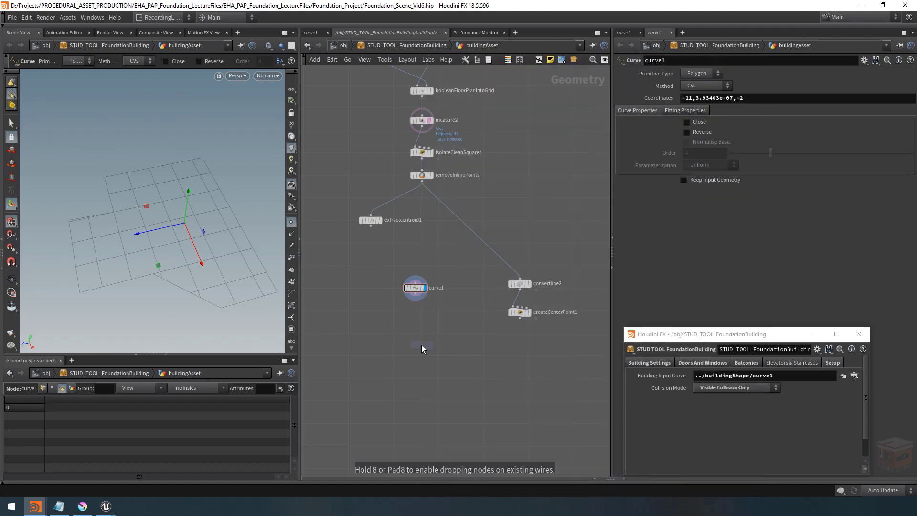
left_click(415, 345)
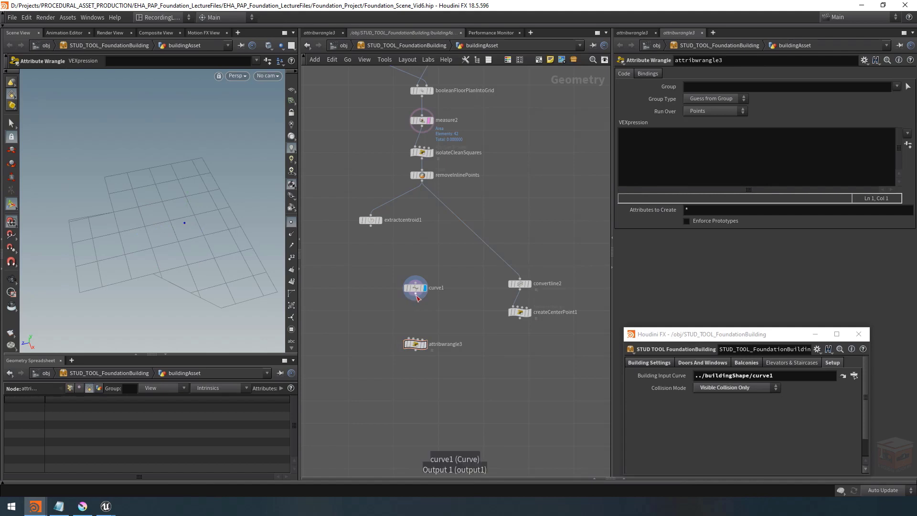
left_click_drag(417, 299, 427, 356)
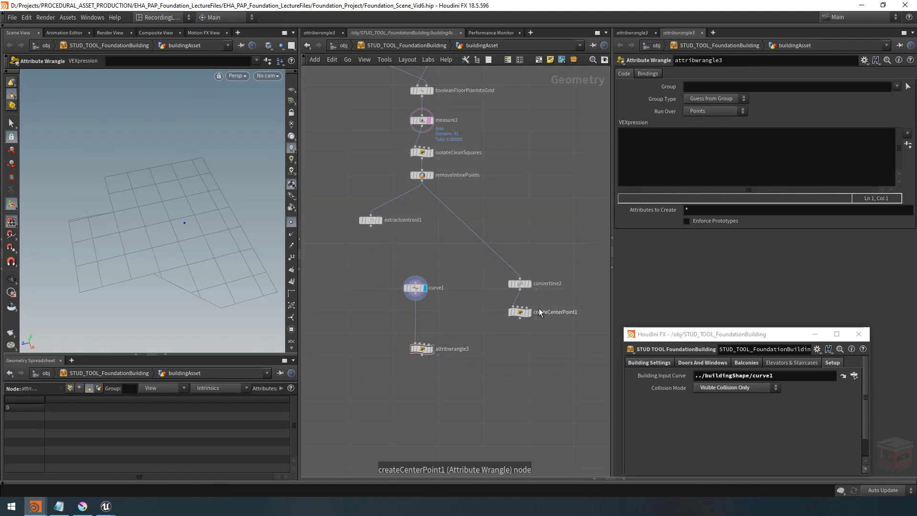
left_click_drag(421, 351, 414, 349)
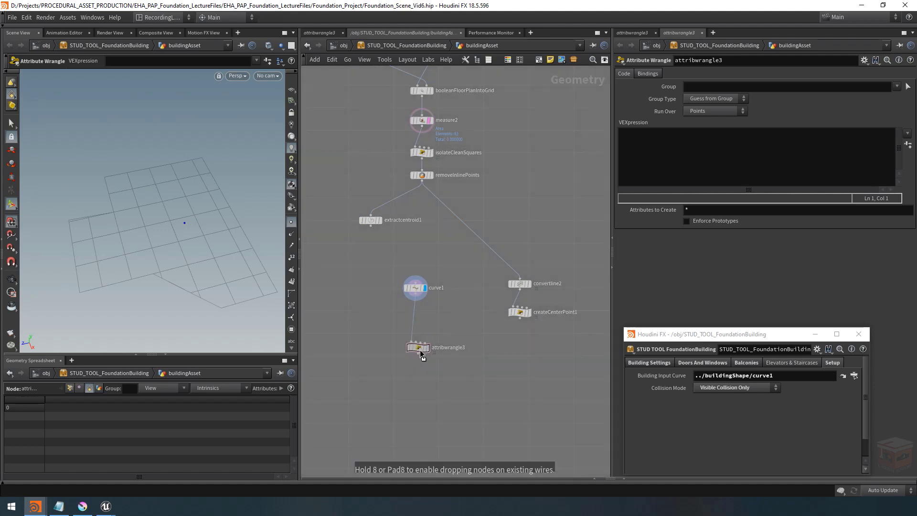
- Route extractcentroid1 through a wire dot into the second input of attribwrangle3
left_click(372, 227)
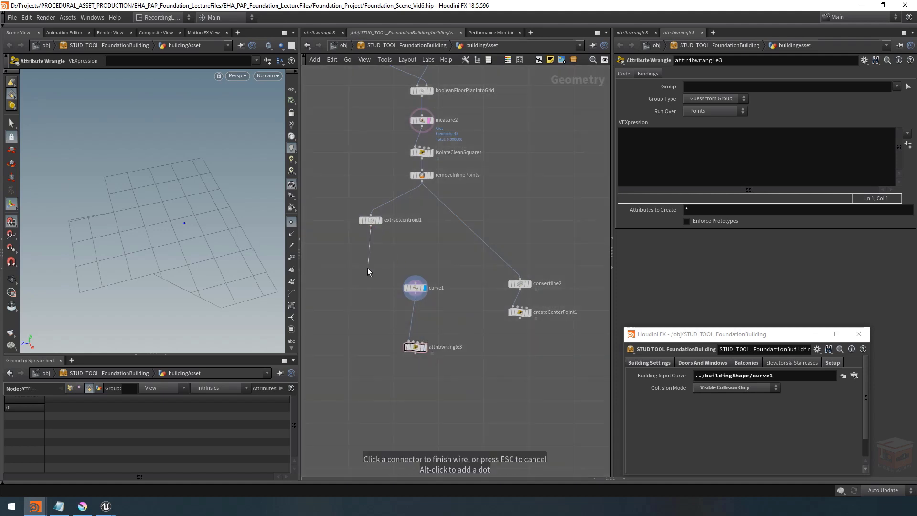
left_click(369, 311, "alt")
scroll(414, 344, "up", 4)
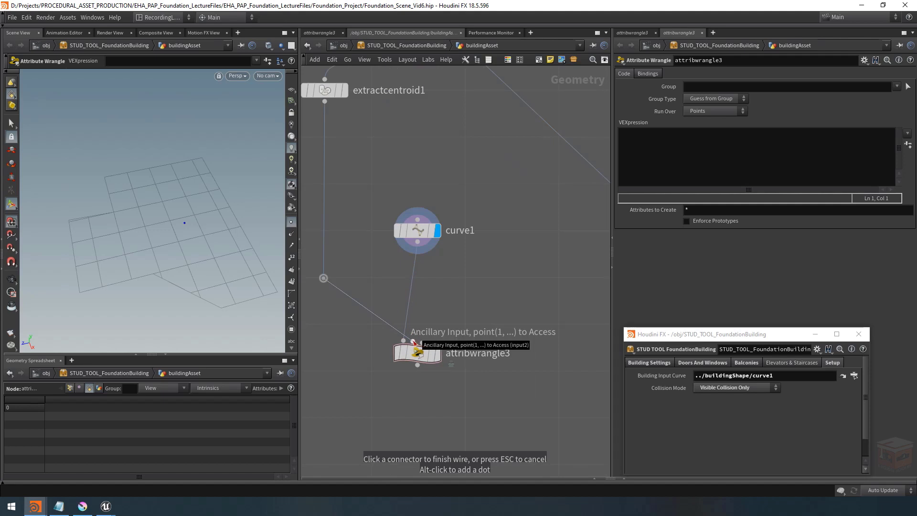
left_click(414, 342)
scroll(452, 306, "down", 3)
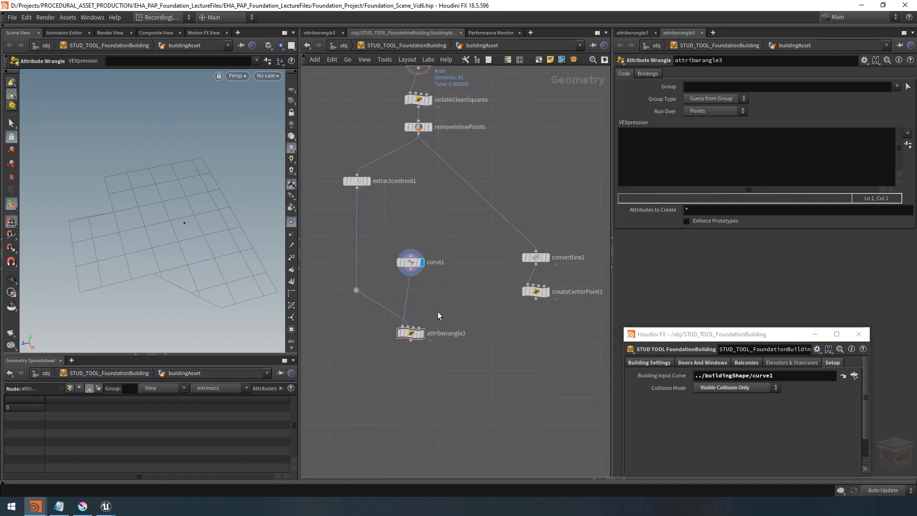
- Connect the output of createCenterPoint1 to the third input of attribwrangle3
left_click(410, 334)
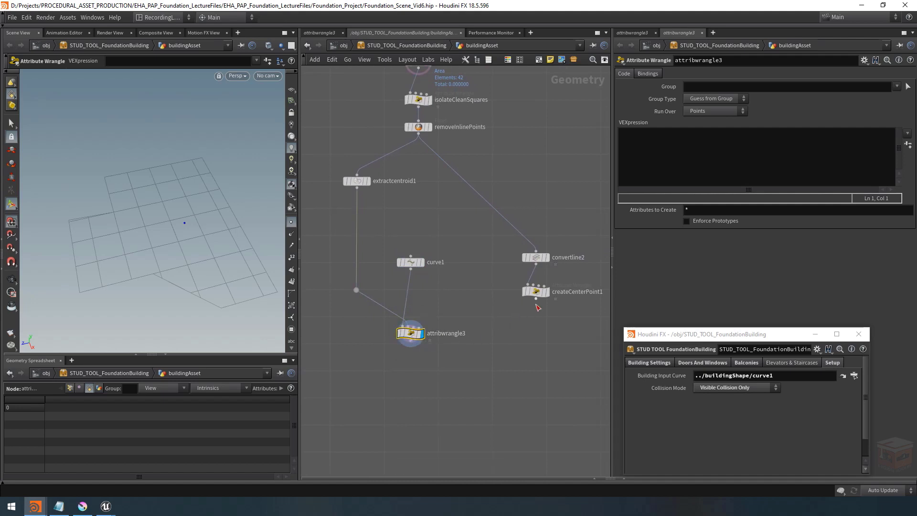
mouse_move(540, 300)
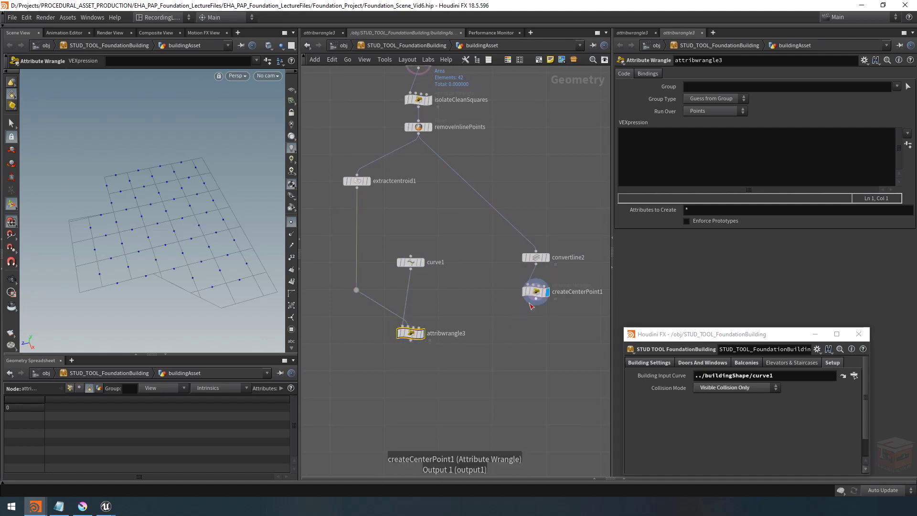
left_click(536, 301)
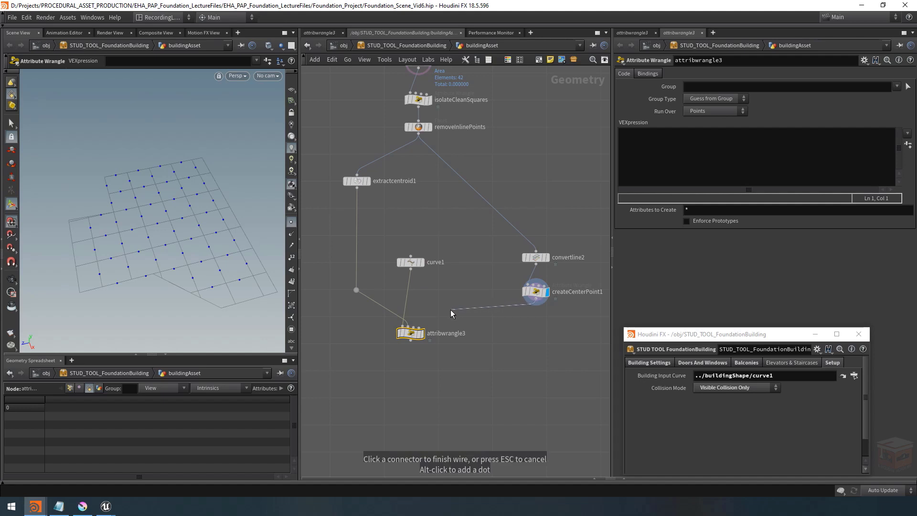
scroll(413, 328, "up", 2)
scroll(414, 329, "up", 2)
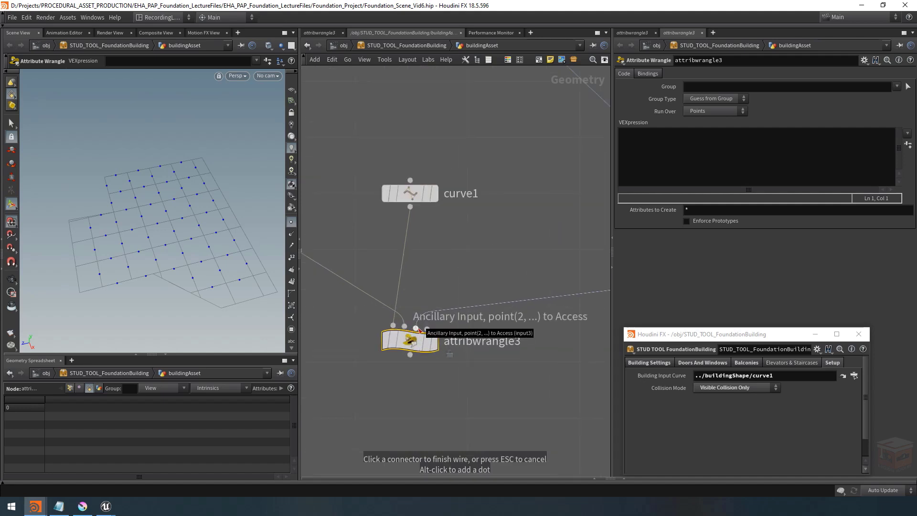
left_click(414, 329)
scroll(442, 284, "down", 4)
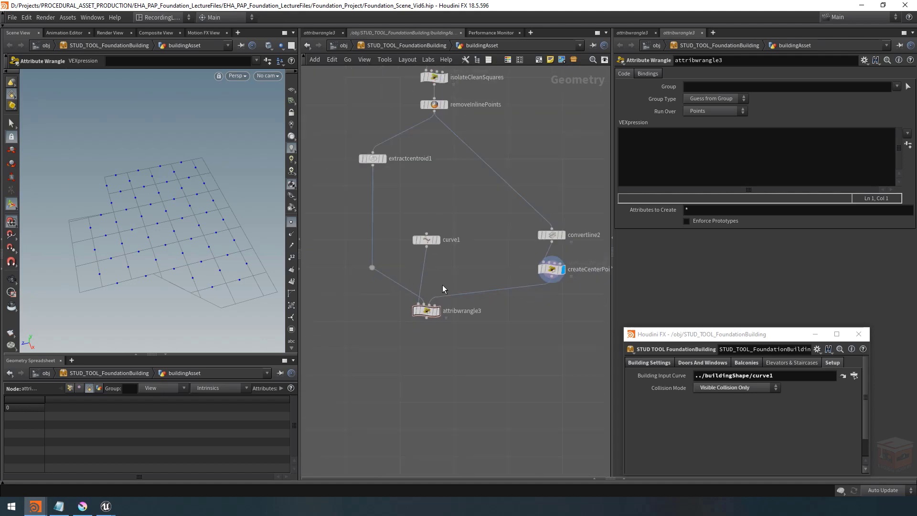
scroll(454, 283, "up", 1)
middle_click_drag(458, 282, 445, 286)
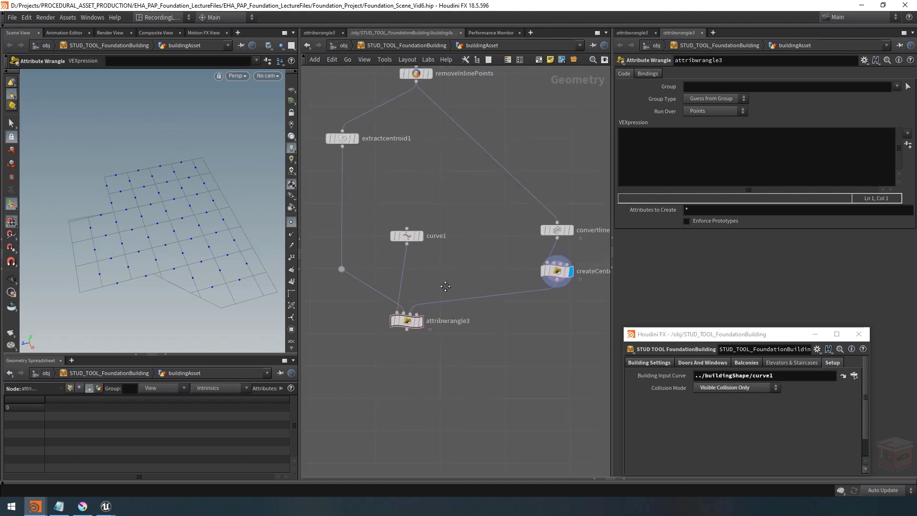
- Display attribwrangle3 and rename it orientAndSnapElevators
left_click(420, 321)
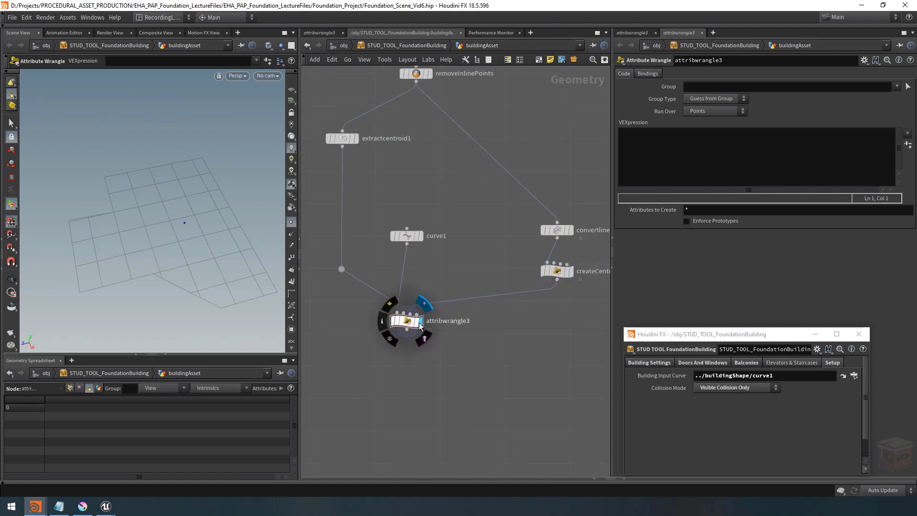
double_click(447, 321)
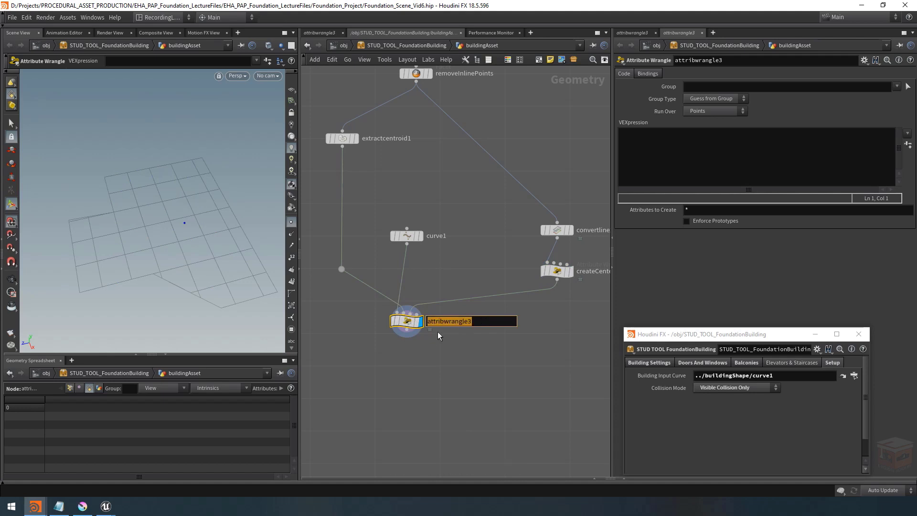
type("orientAndSnapElevators")
key("Return")
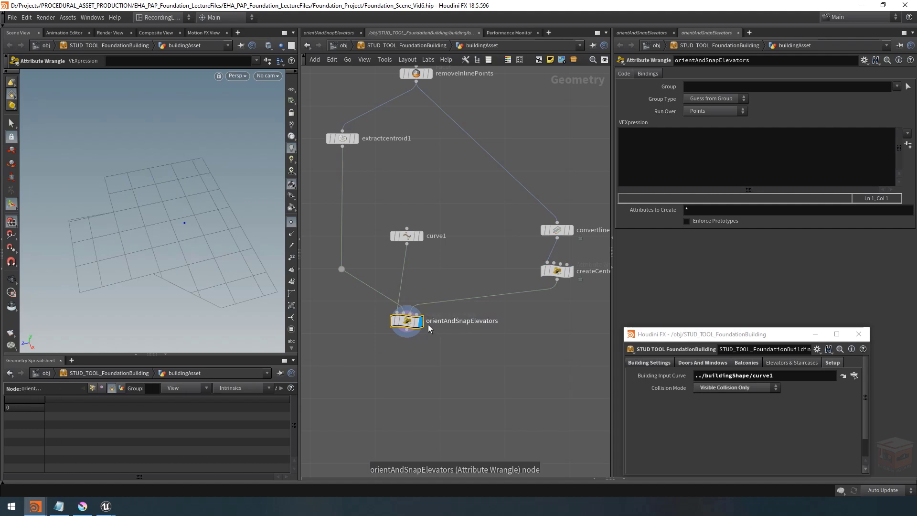
scroll(483, 361, "down", 2)
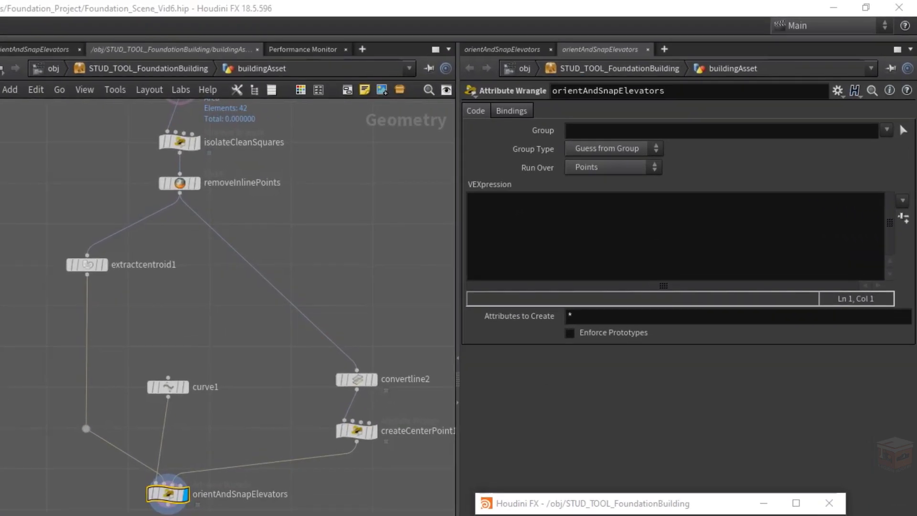
- Write the code line "vector origPos = v@P;" in orientAndSnapElevators and show point attributes in the Geometry Spreadsheet
left_click(518, 221)
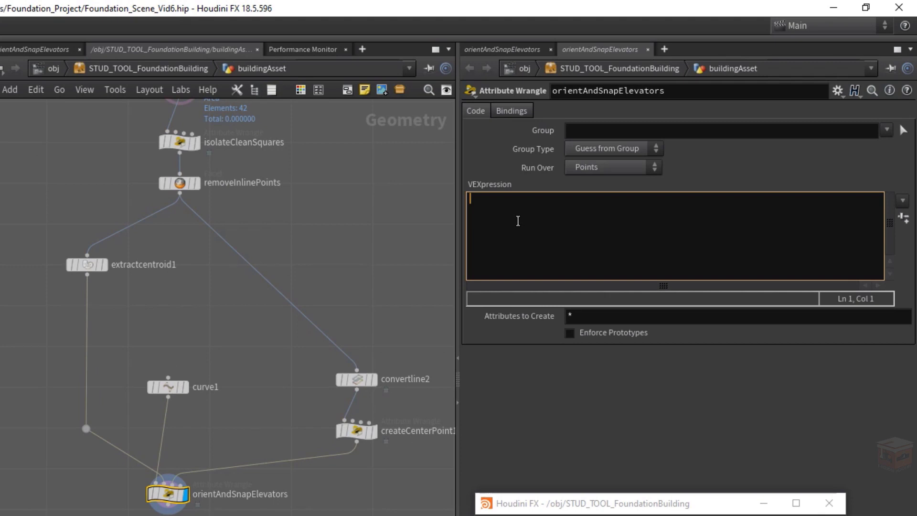
type("vec")
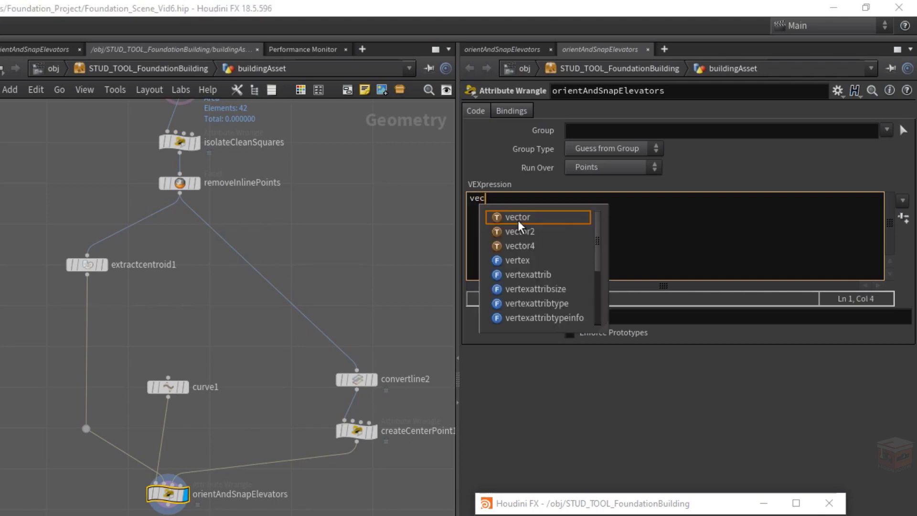
type("tor orig")
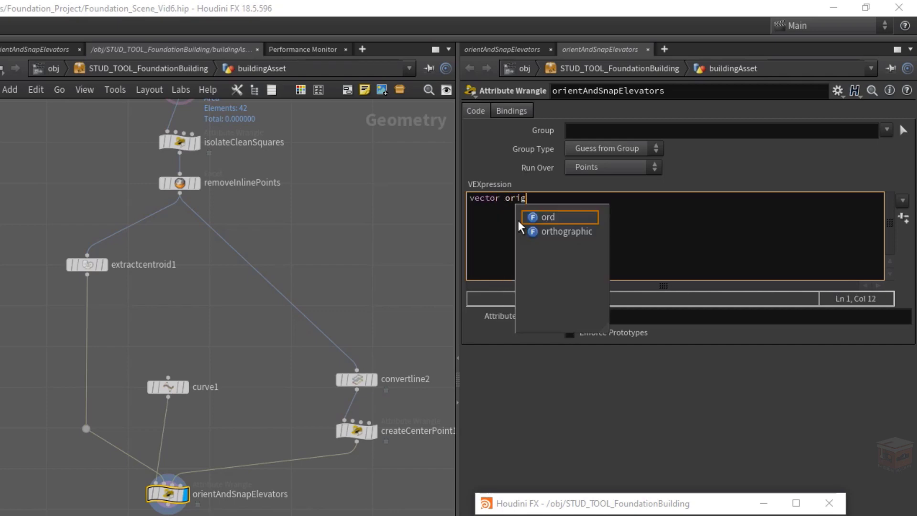
type("Pos ")
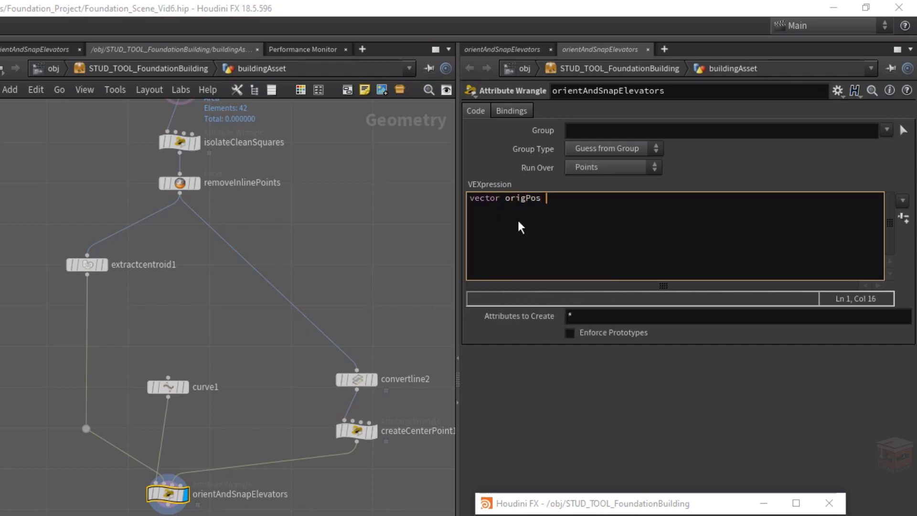
type("=")
type("v")
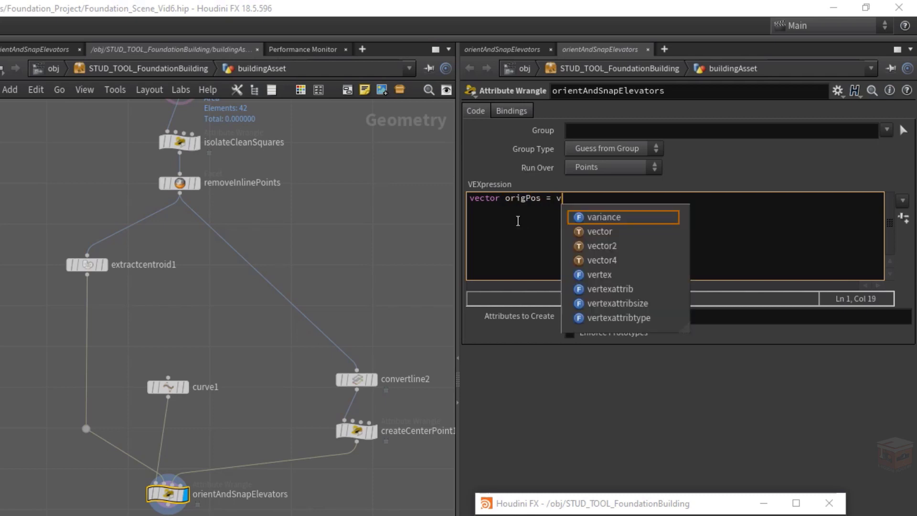
type("@P;")
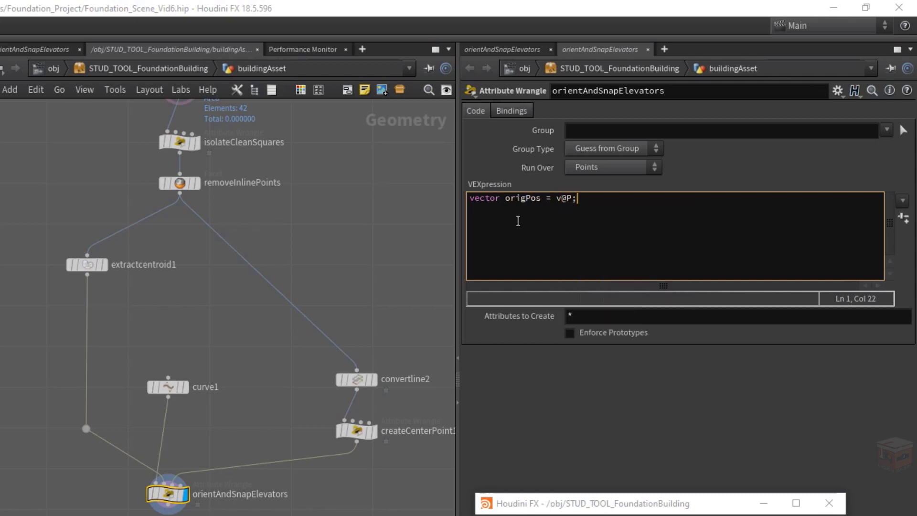
key("Return")
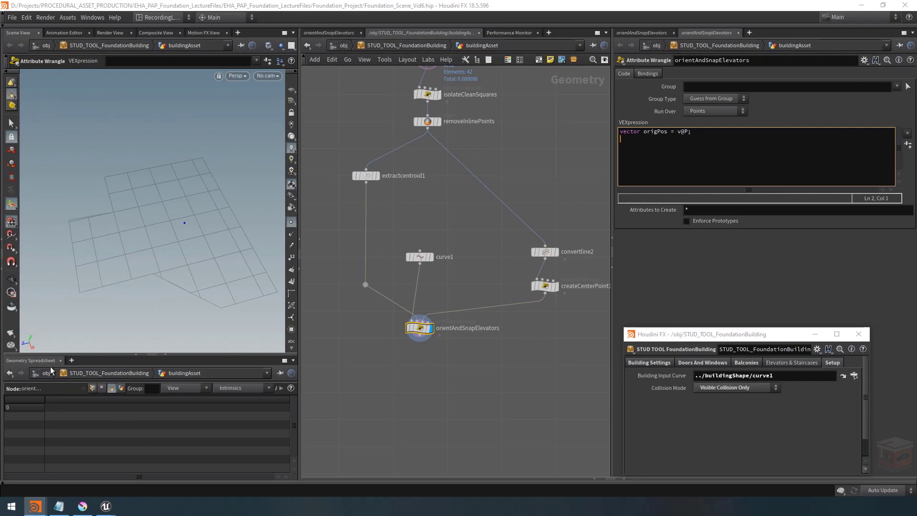
left_click(92, 389)
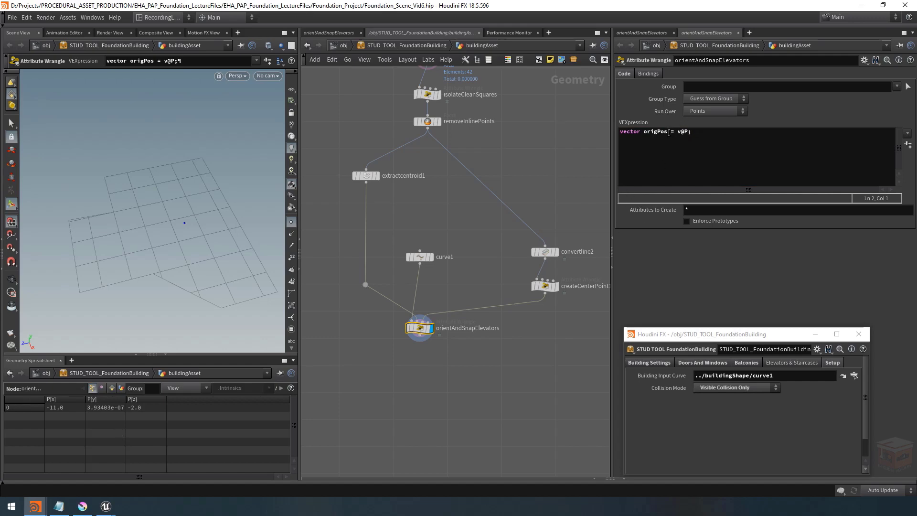
double_click(643, 133)
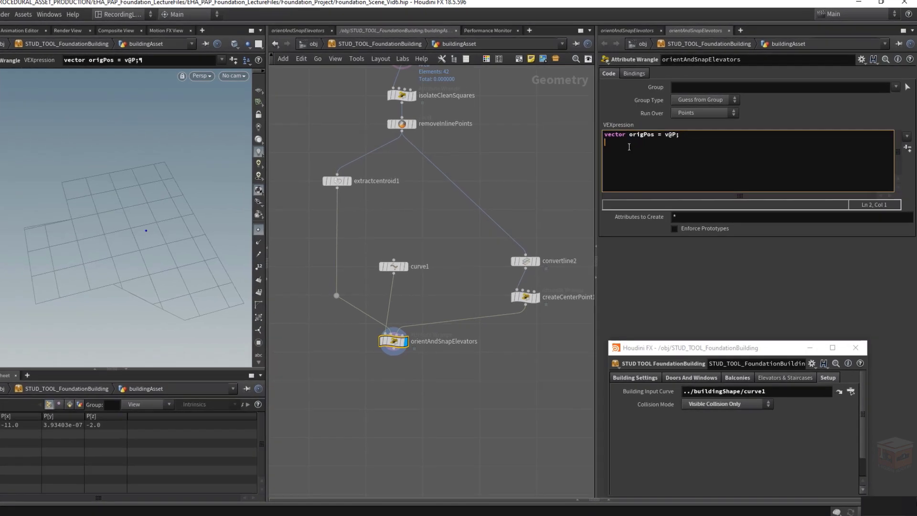
- Add a second line, "vector pos = nearpoint(1,v@P);", to the orientAndSnapElevators code
left_click(645, 156)
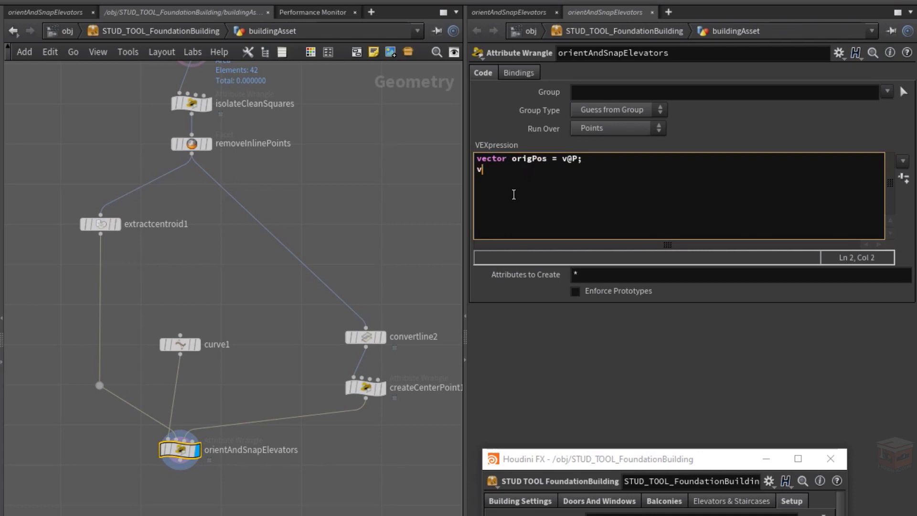
type("vector pos")
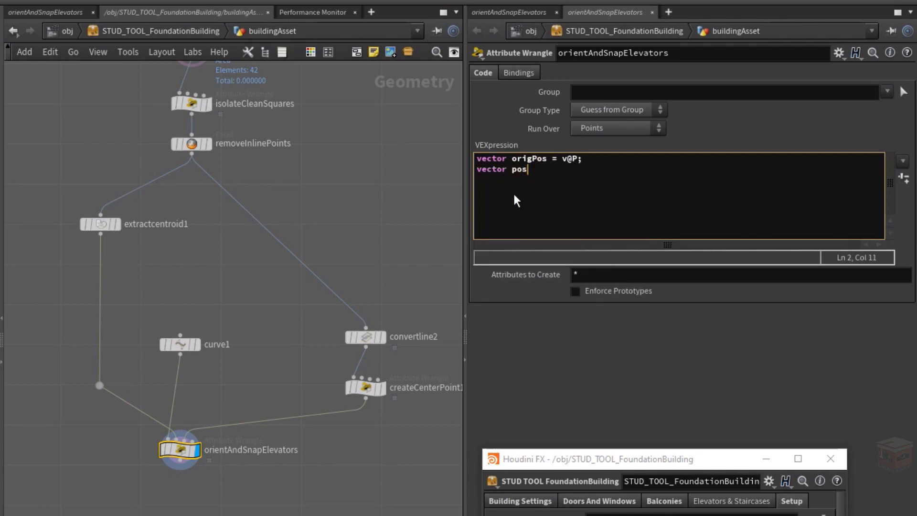
type(" =")
mouse_move(99, 228)
type("nearpoint(")
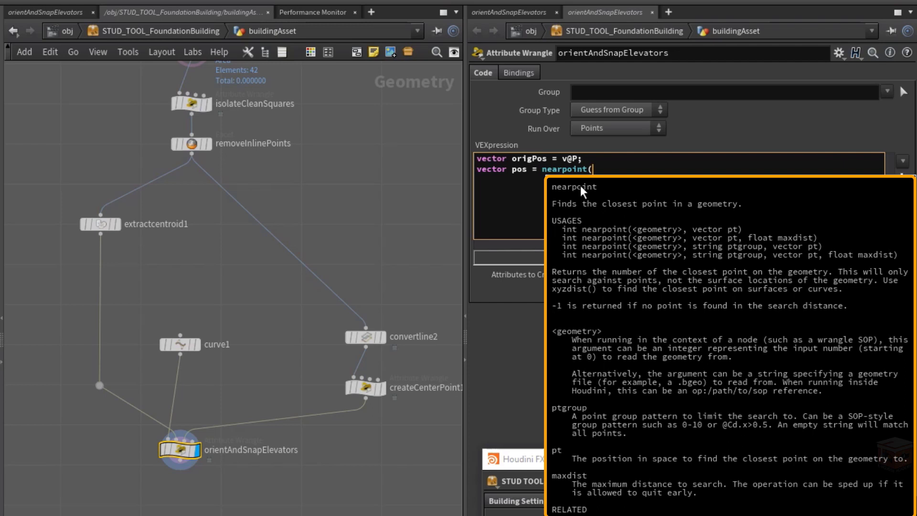
type("1,")
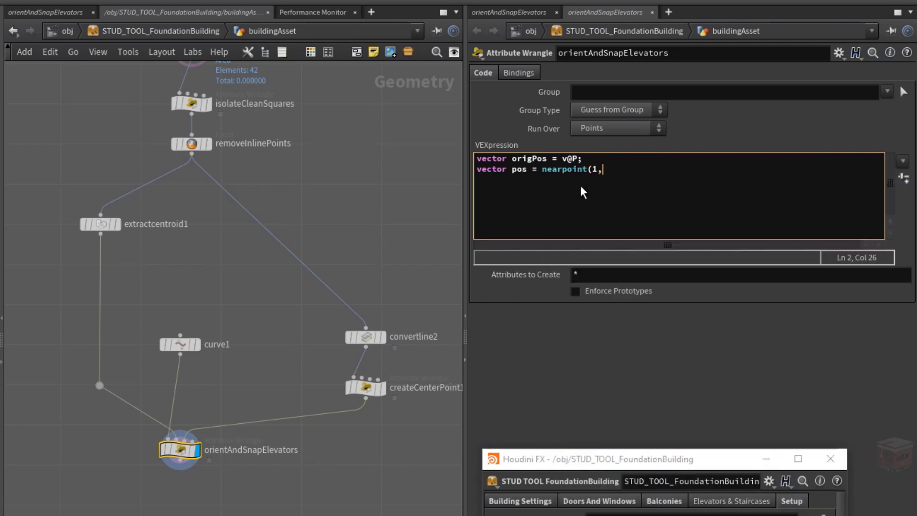
scroll(132, 444, "up", 3)
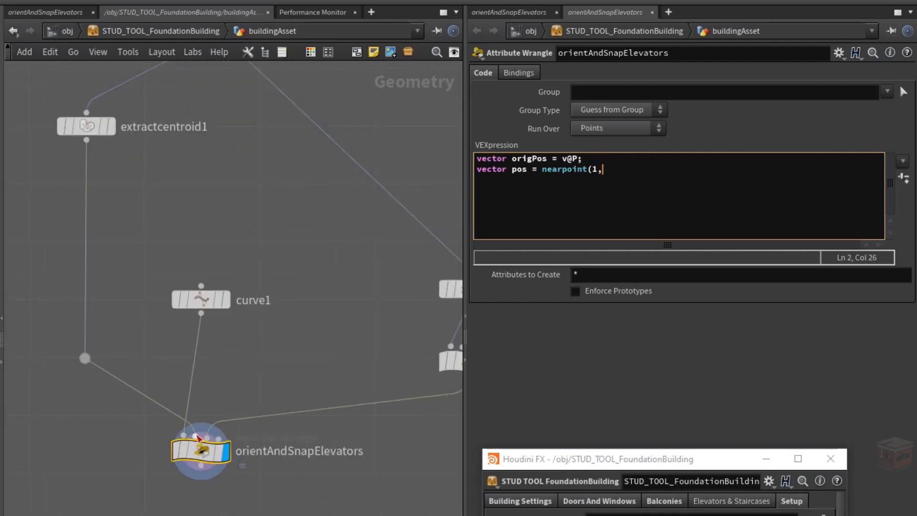
mouse_move(185, 436)
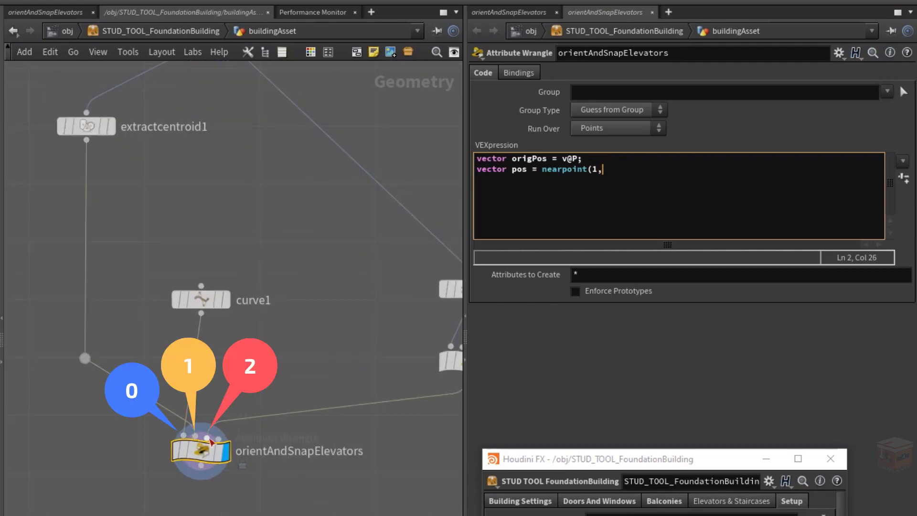
mouse_move(95, 142)
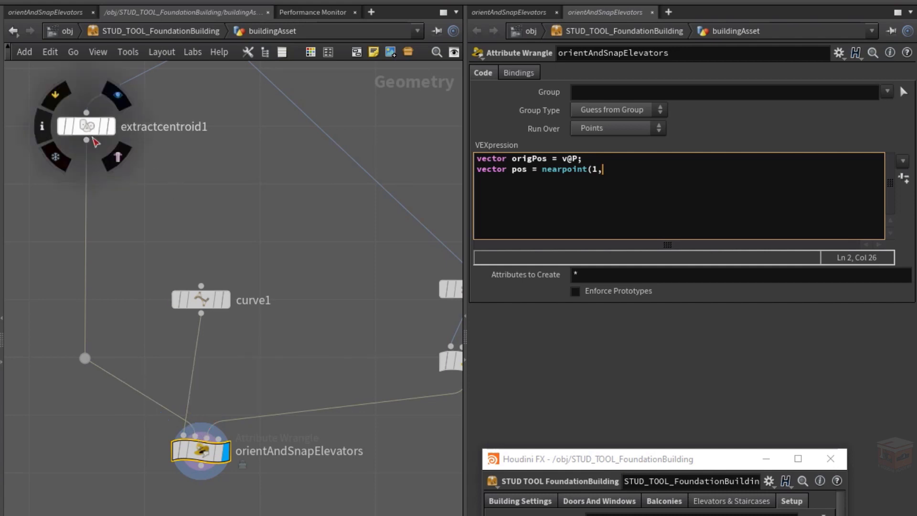
scroll(113, 141, "down", 5)
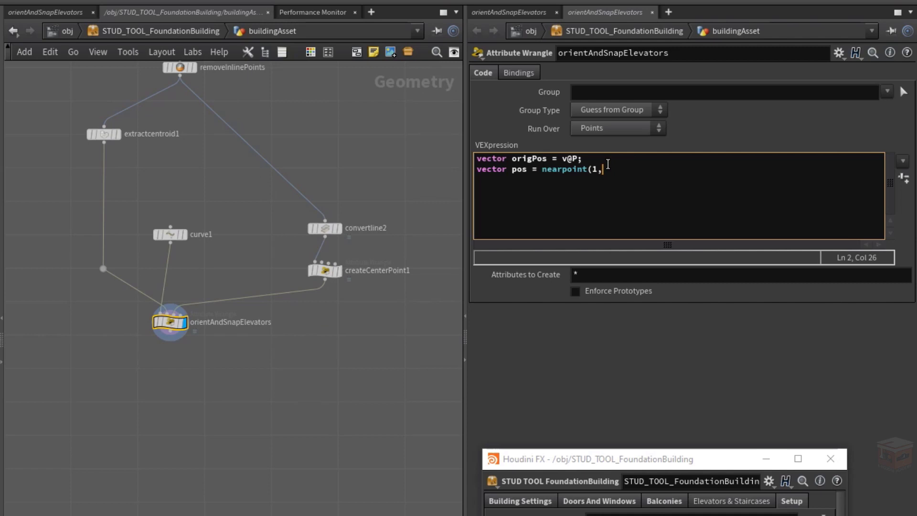
type("v@P);")
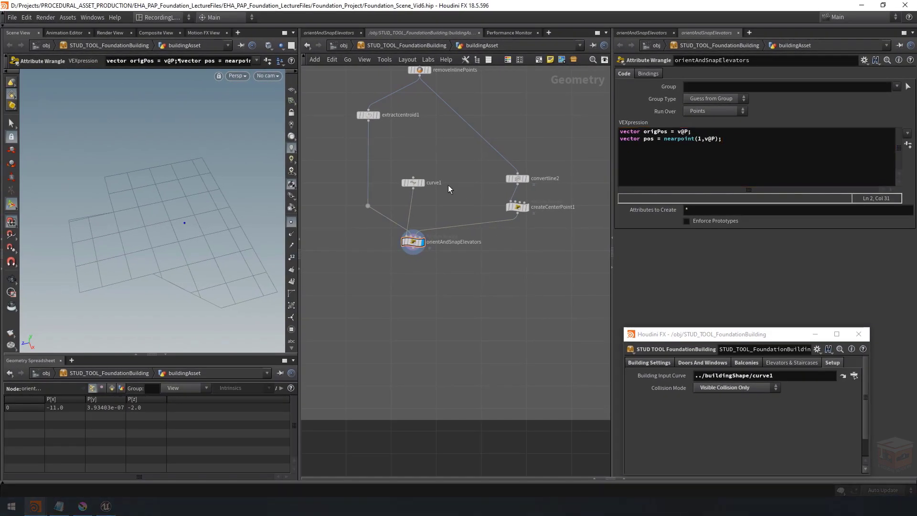
- Examine the curve point up close against the extractcentroid1 points, then return the display to orientAndSnapElevators
scroll(417, 182, "up", 1)
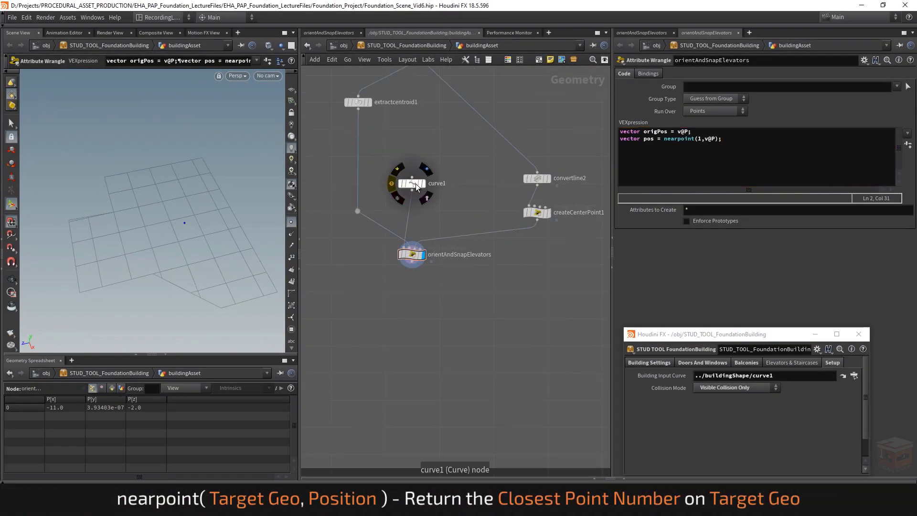
left_click(11, 279)
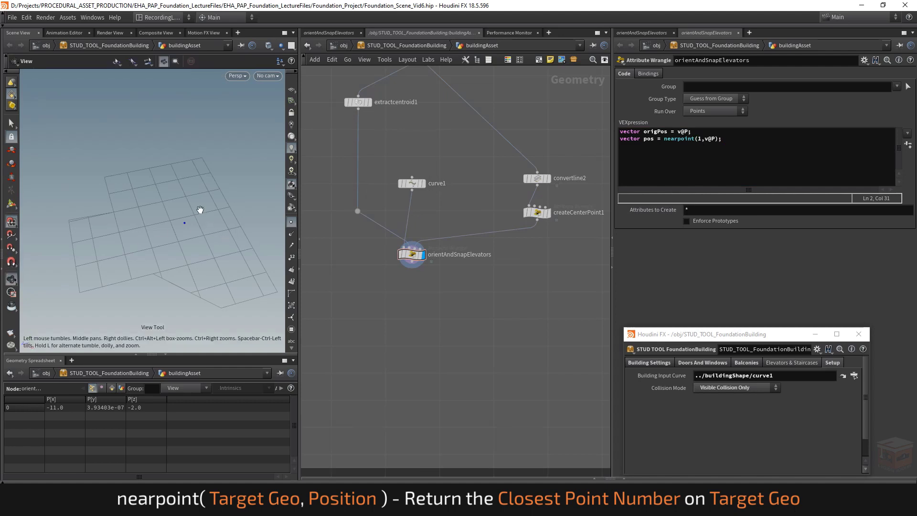
right_click_drag(200, 209, 159, 215)
left_click_drag(160, 215, 188, 200)
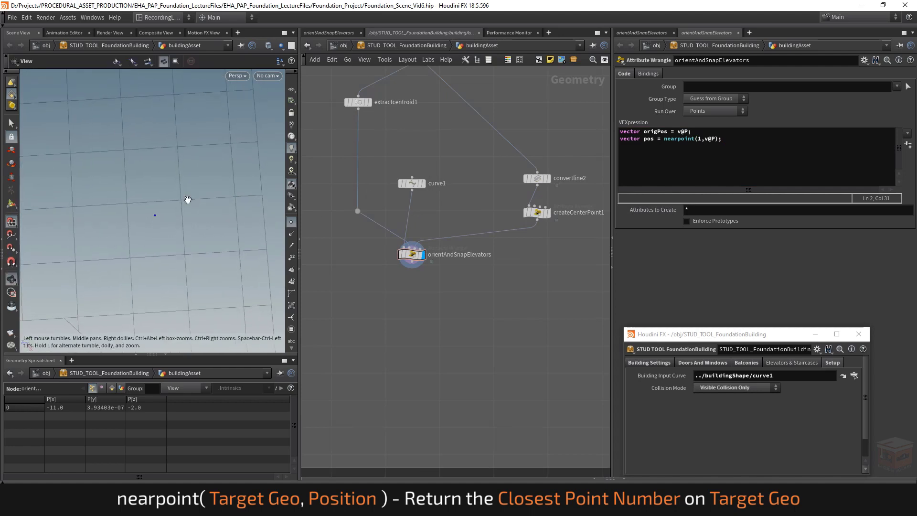
middle_click_drag(440, 292, 438, 322)
mouse_move(371, 135)
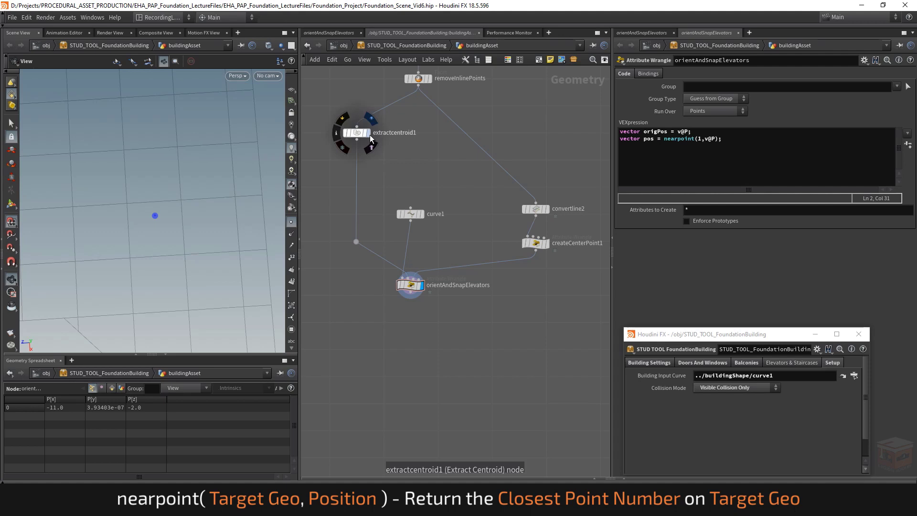
left_click(370, 134)
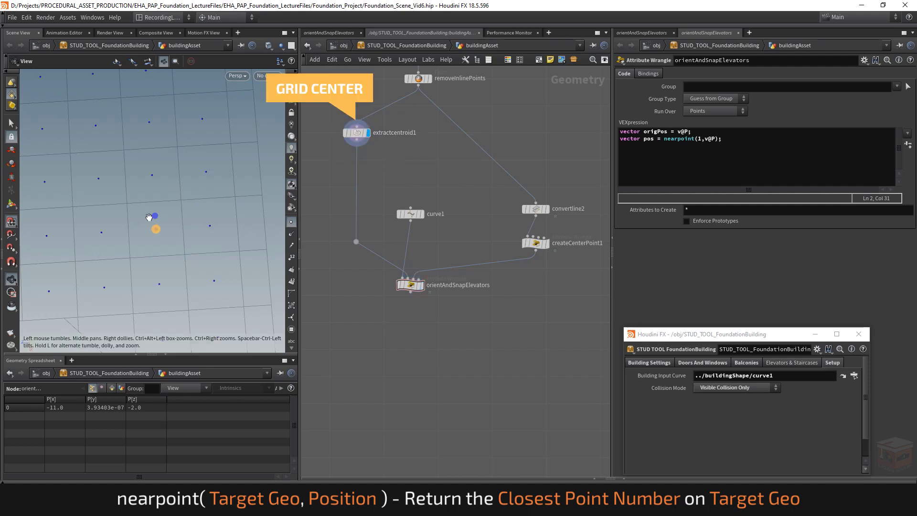
left_click(423, 285)
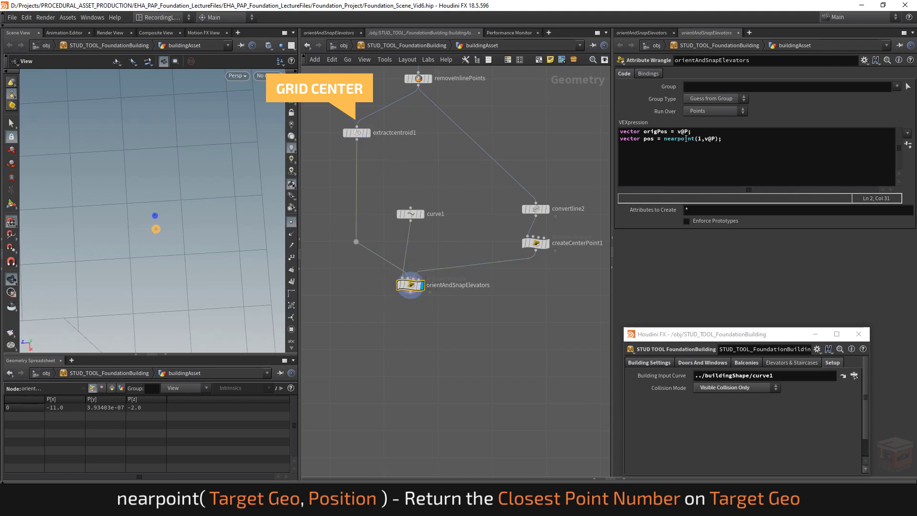
- Wrap the nearpoint(1,v@P) call on the second code line in a point() function with its closing parenthesis
left_click(664, 138)
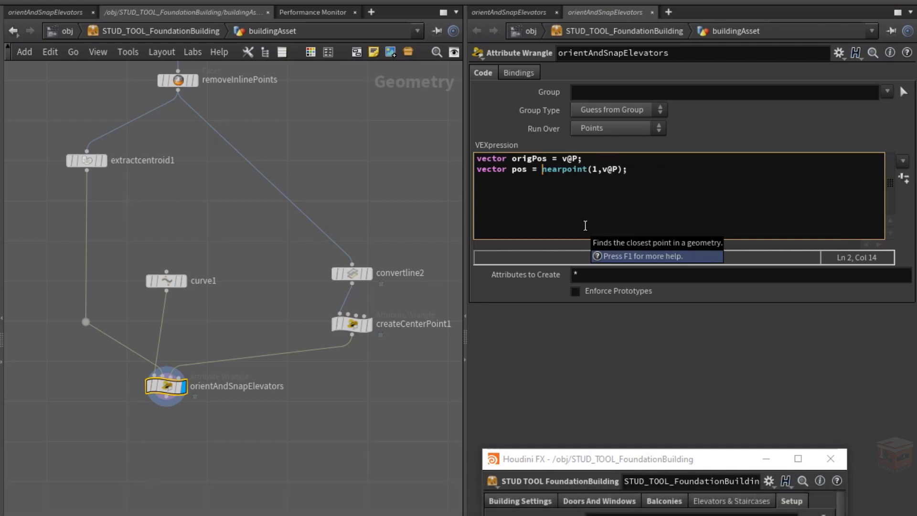
type("point")
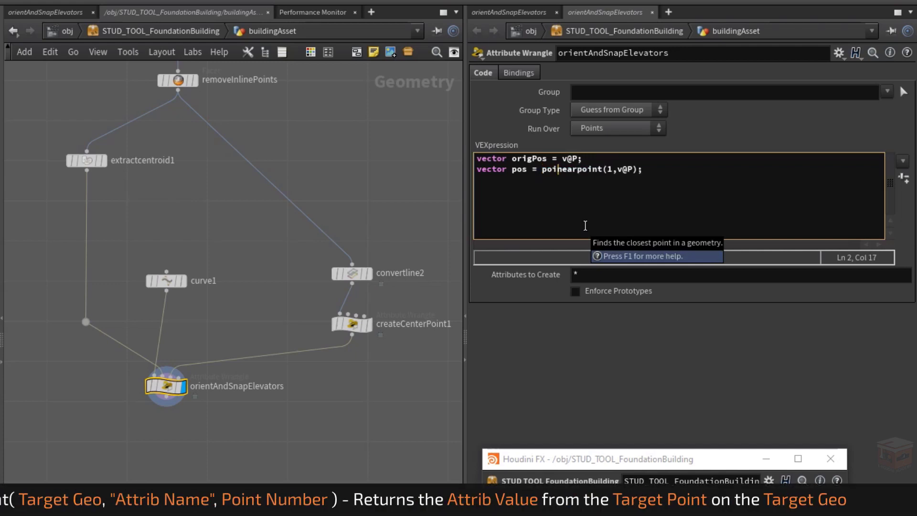
type("(")
key("End")
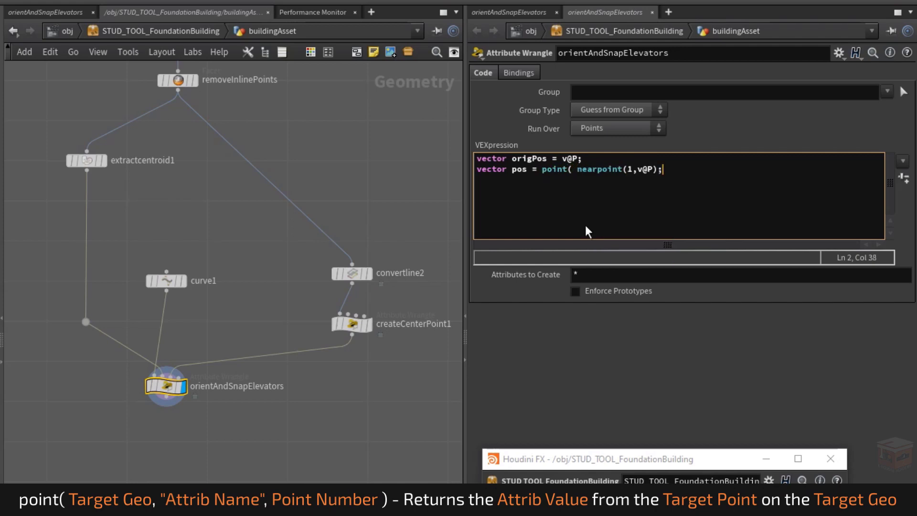
key("Left")
type(")")
- Insert the arguments 1 and "P" ahead of nearpoint so the second line reads vector pos = point(1,"P",nearpoint(1,v@P));
key("Home")
key("Right")
key("Right")
key("Right")
key("Right")
key("Right")
key("Right")
key("Right")
key("Right")
key("Right")
key("Right")
key("Right")
key("Right")
key("Right")
key("Right")
key("Right")
key("Right")
key("Right")
key("Right")
key("Right")
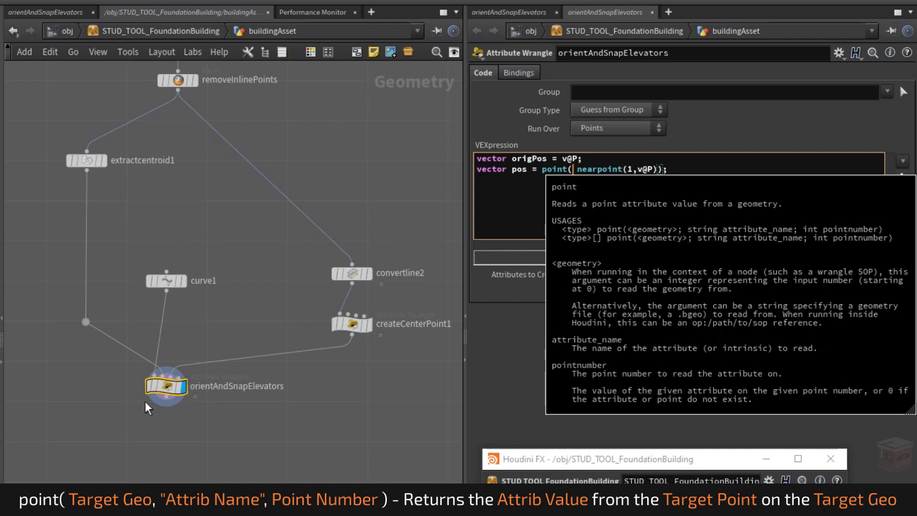
scroll(145, 385, "up", 4)
scroll(178, 372, "down", 4)
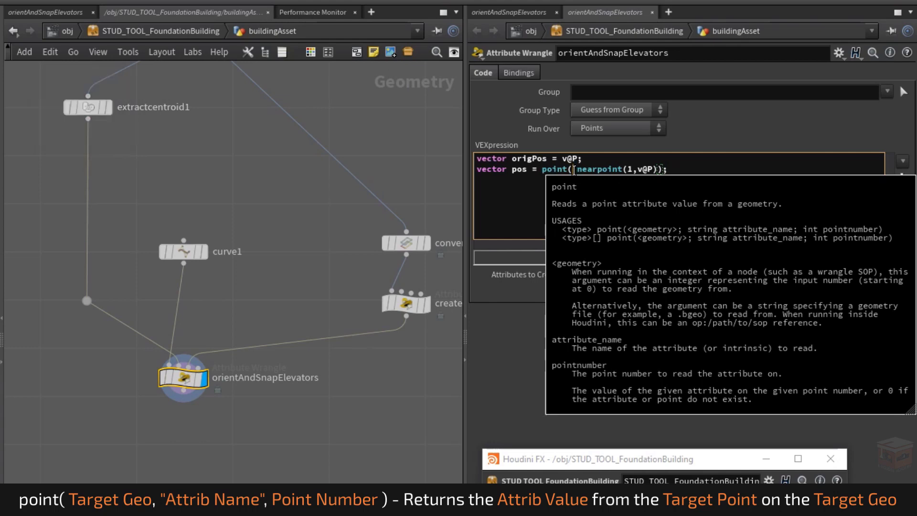
type("1")
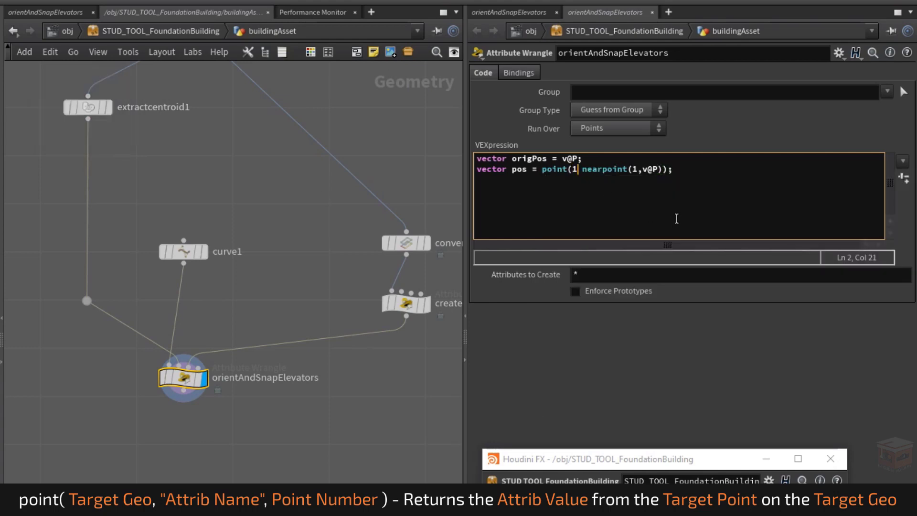
type(",")
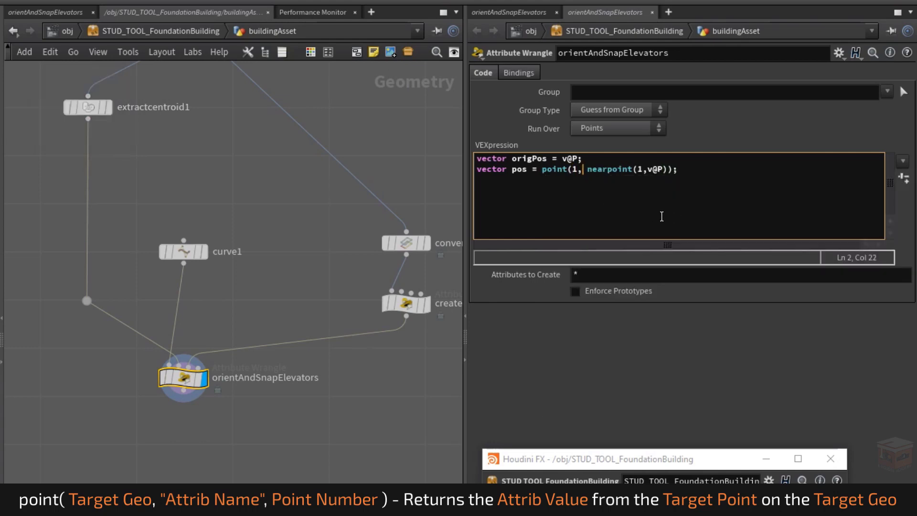
type("\"P")
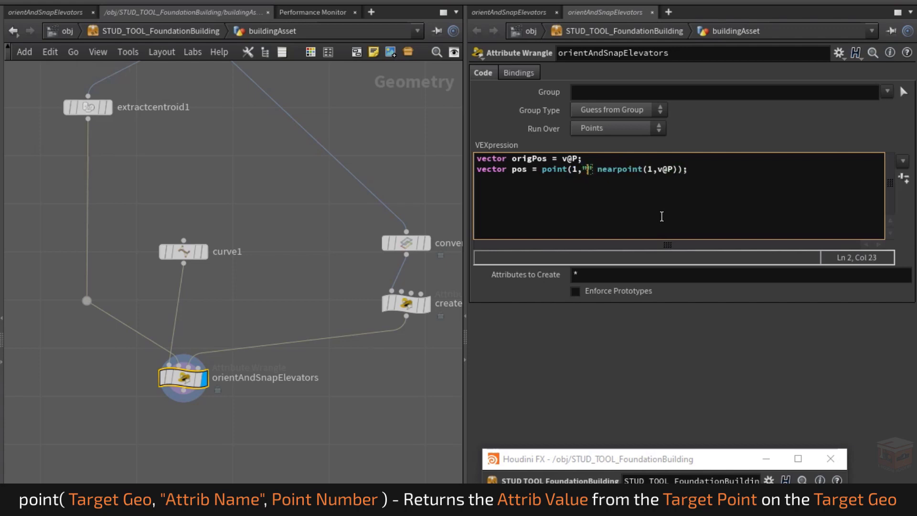
type("\"")
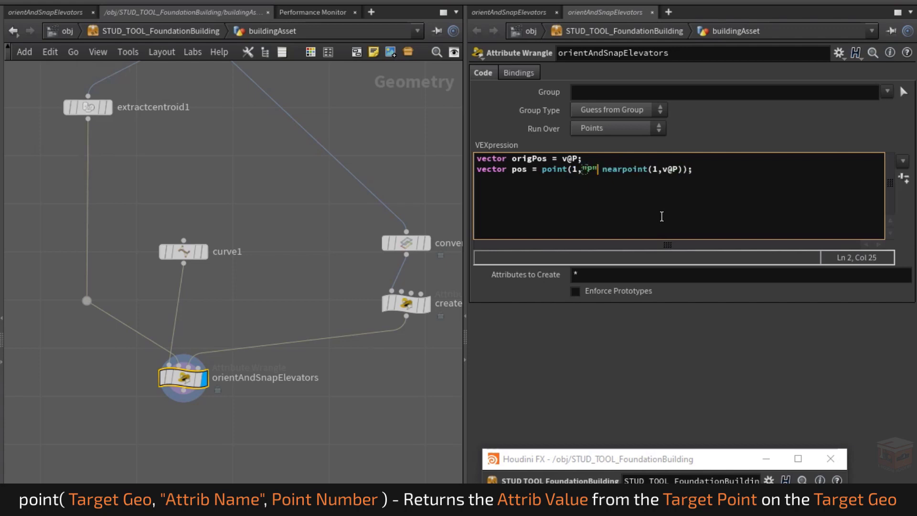
type(",")
key("Delete")
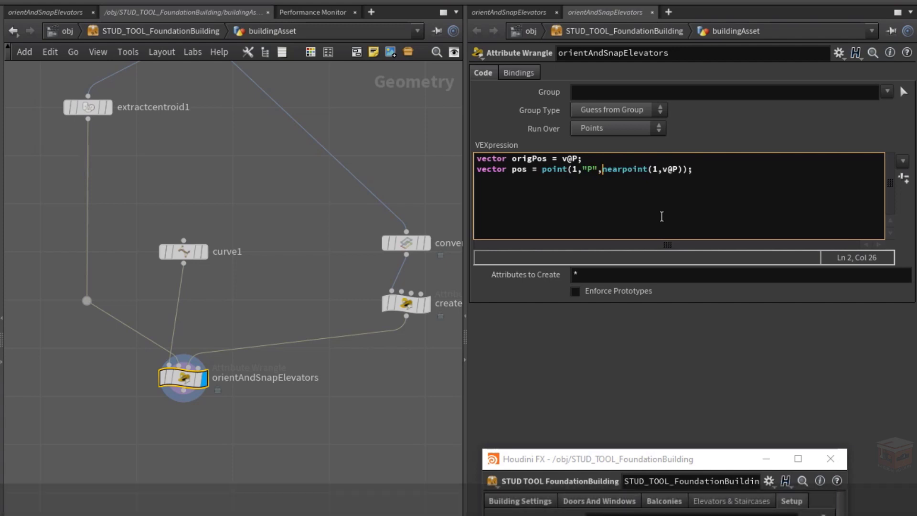
mouse_move(100, 113)
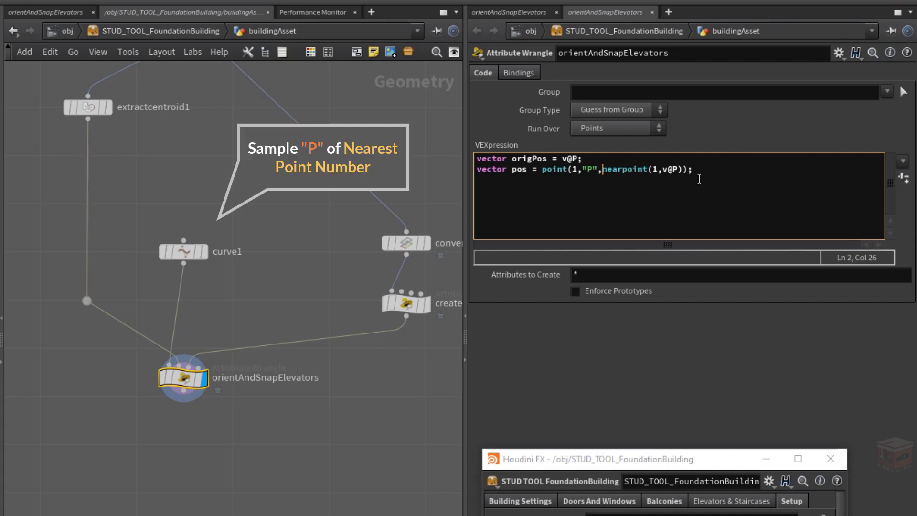
left_click_drag(601, 169, 684, 170)
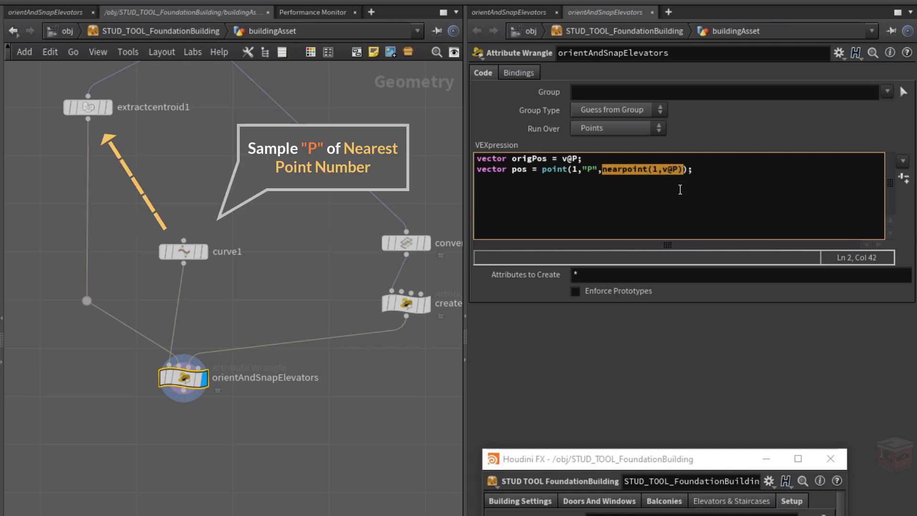